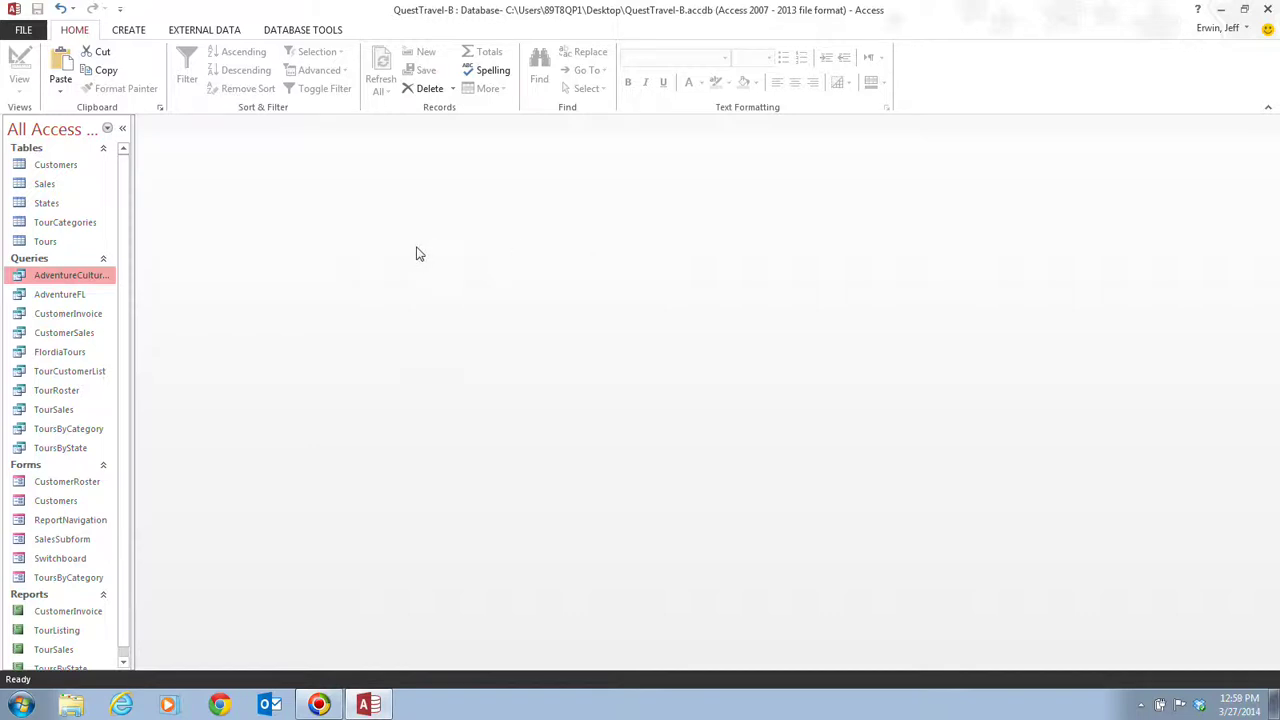
Open the Customers table from the navigation pane in Datasheet View, showing all 49 records.
double_click(93, 166)
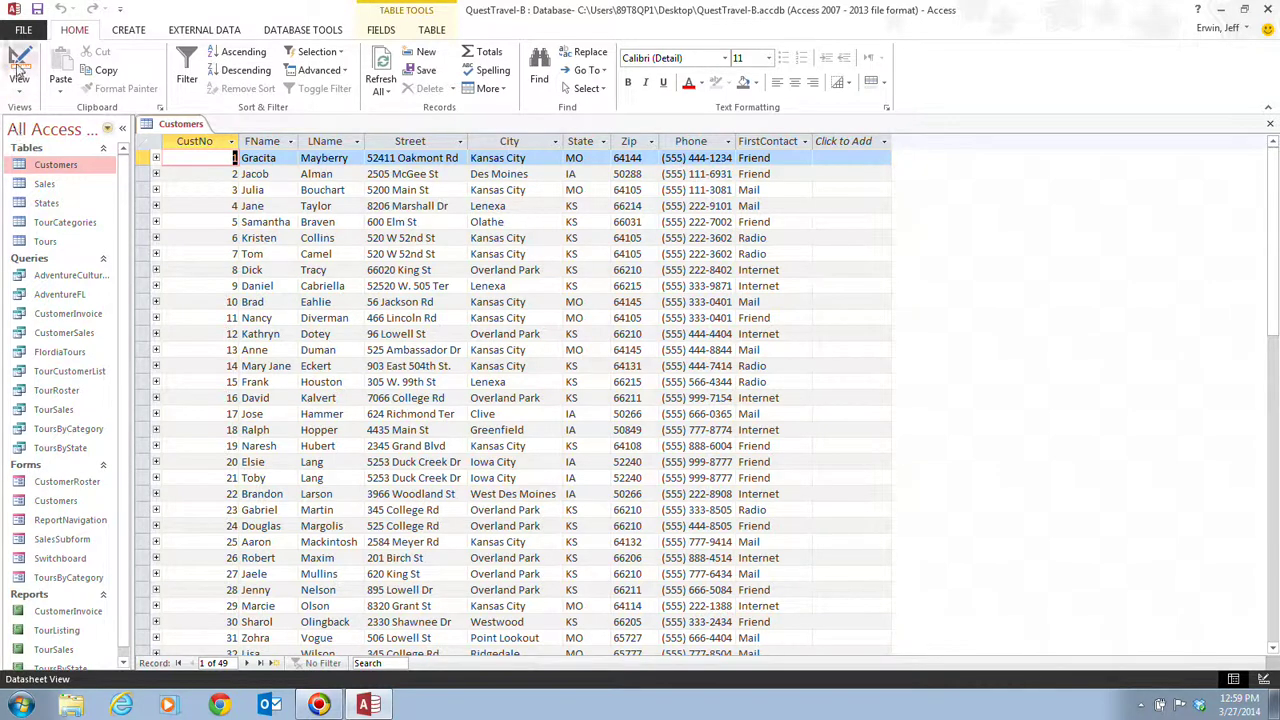
Open Print Preview of the Customers table from the File menu's Print options.
click(22, 32)
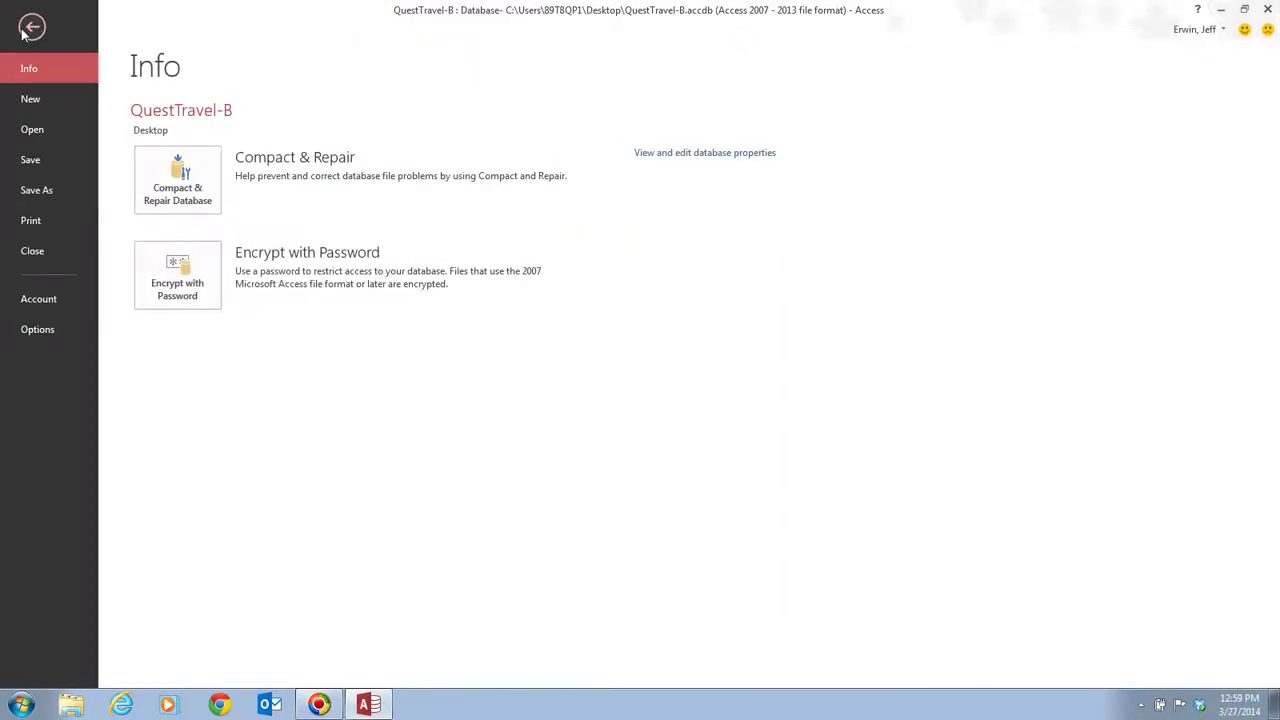
click(43, 222)
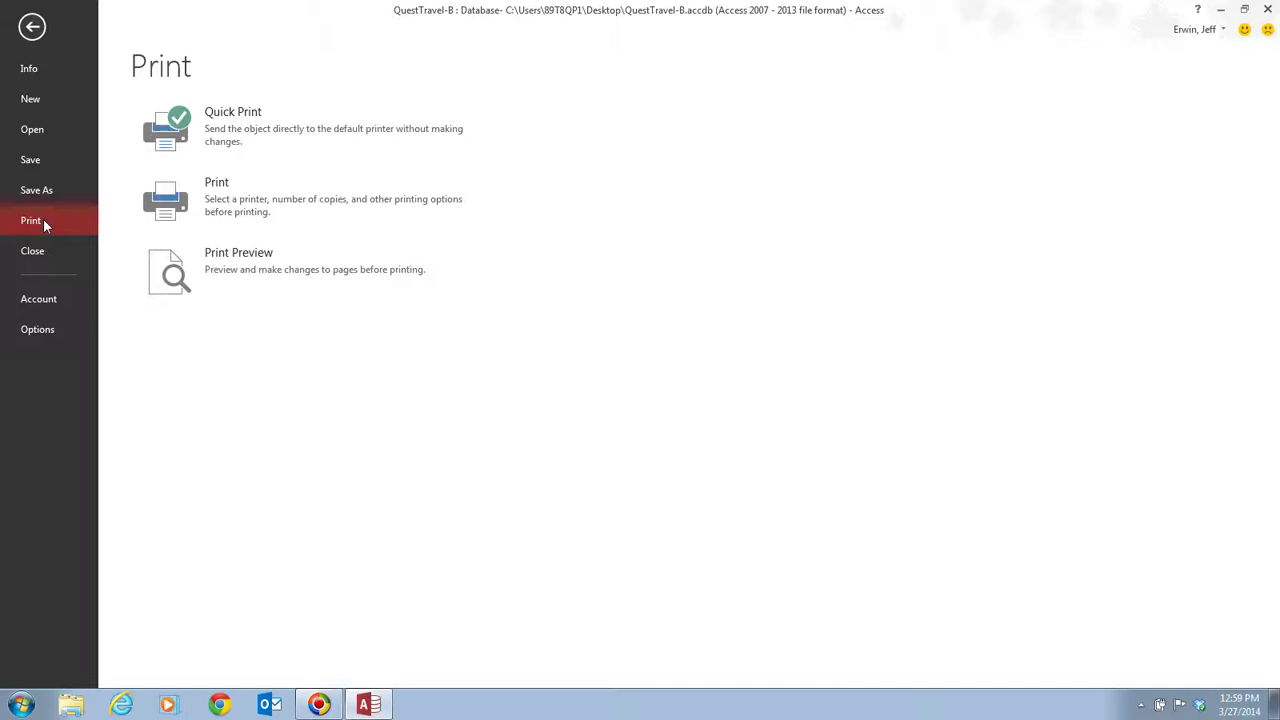
click(304, 268)
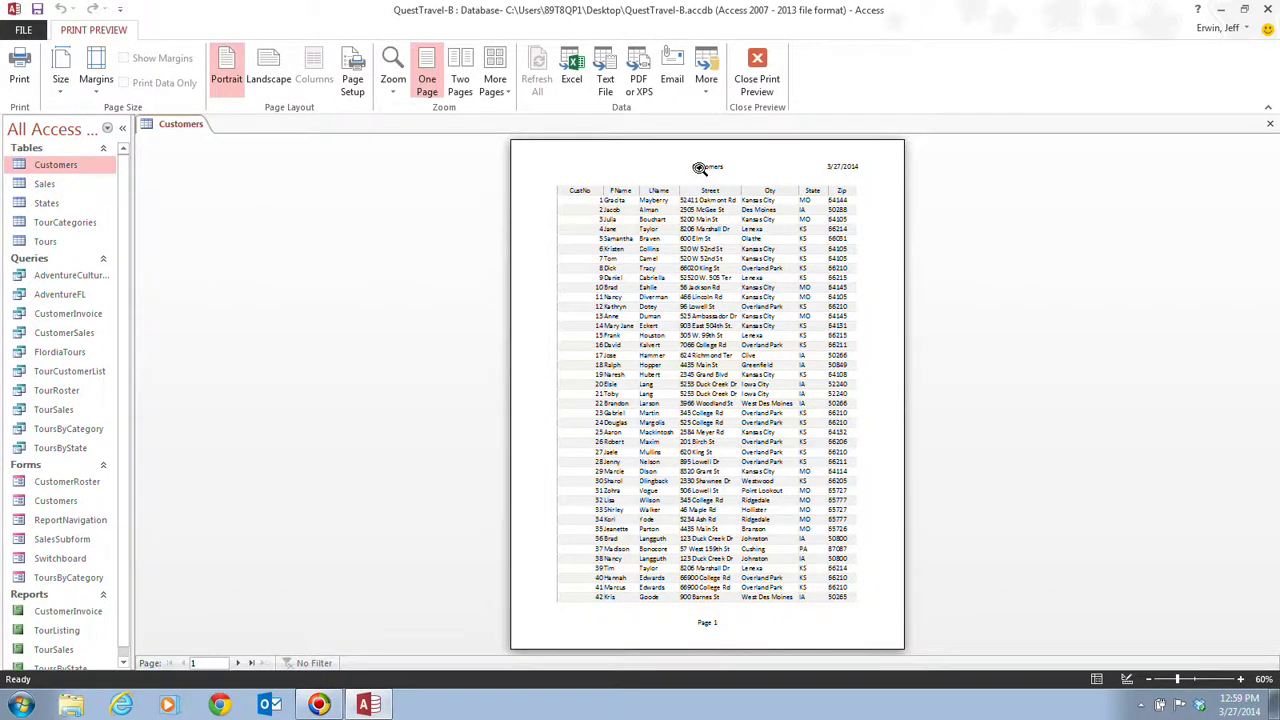
Zoom page 1 of the preview to 100% and scroll down to its last record, customer 42.
click(699, 167)
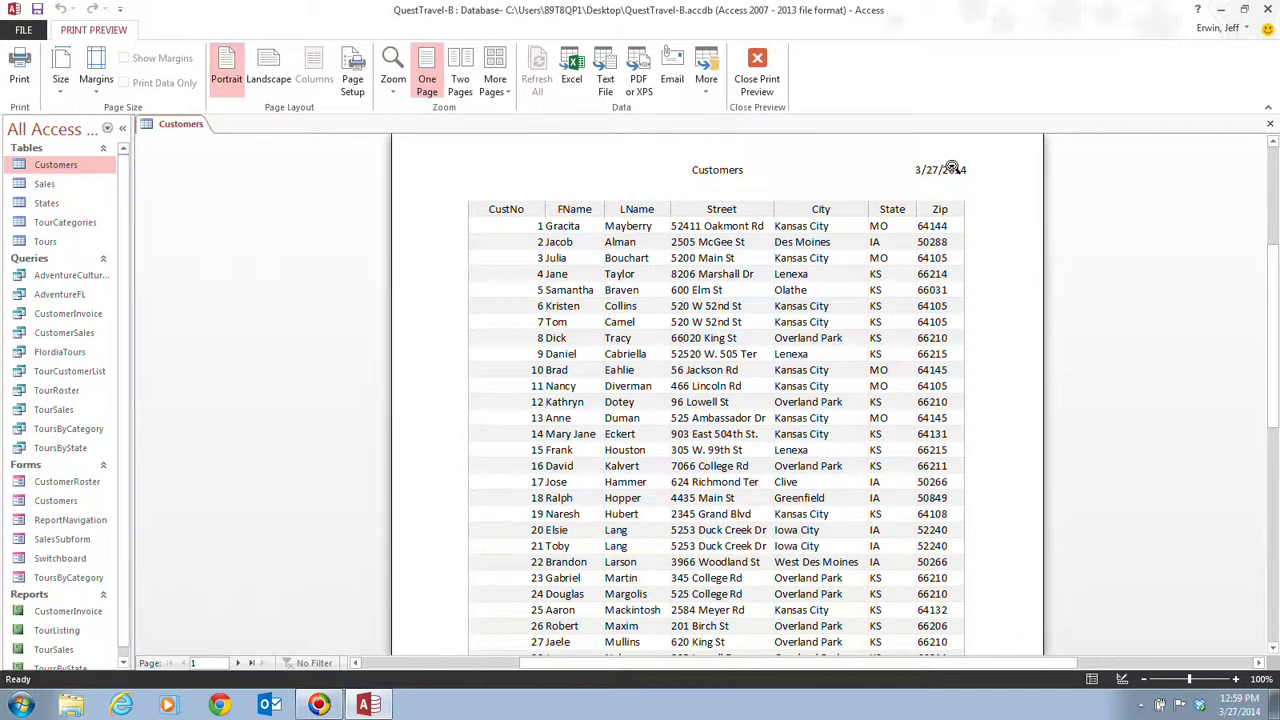
scroll(849, 328, down, 7)
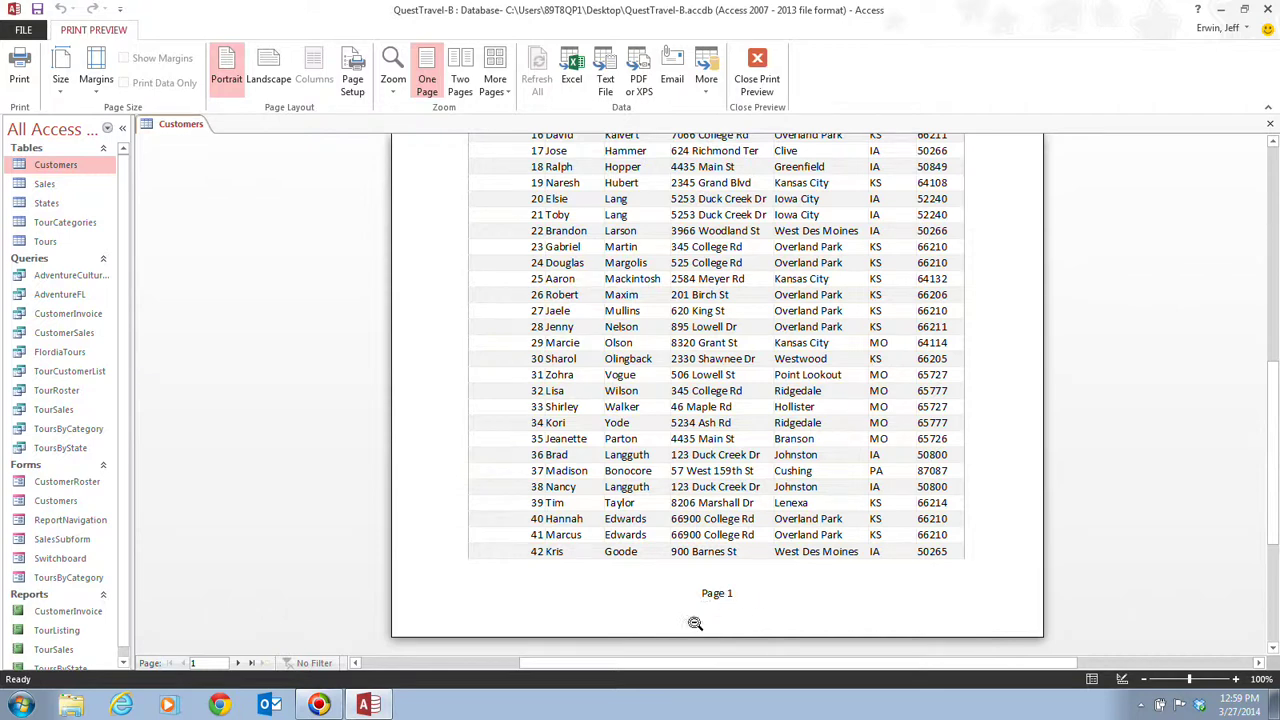
Go to preview page 2 and view its top, showing only Phone and FirstContact.
click(236, 663)
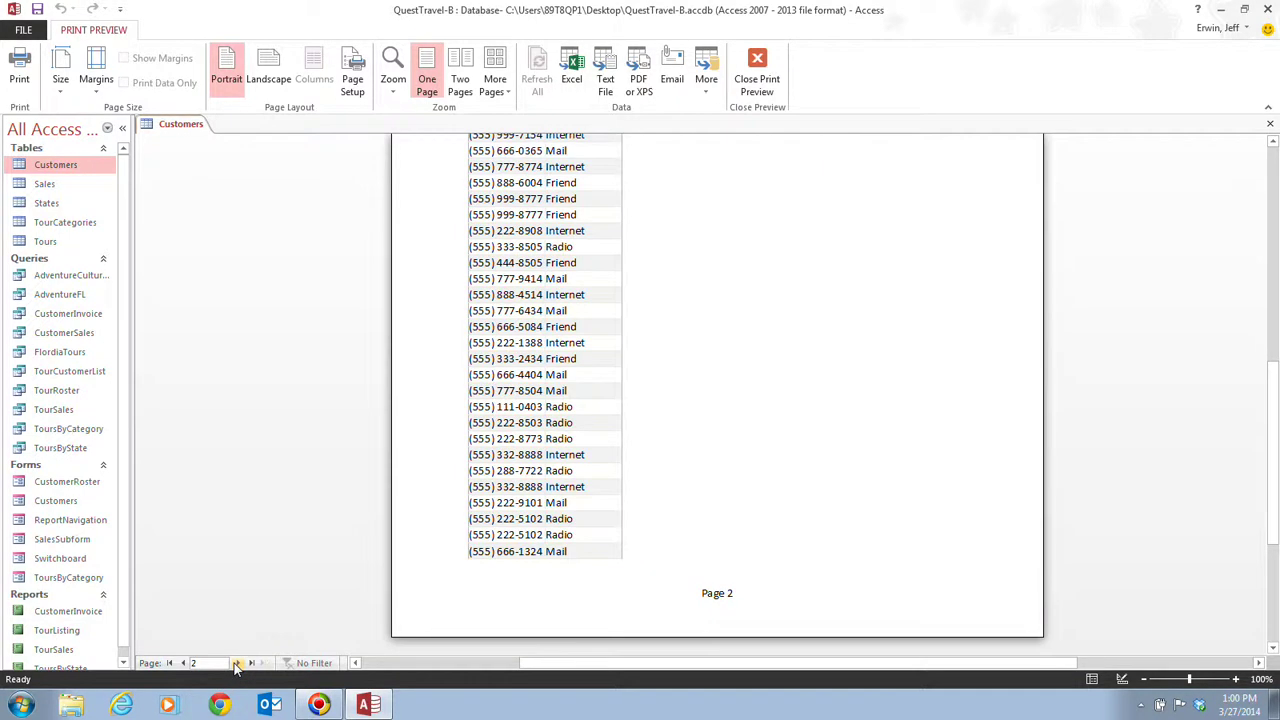
scroll(628, 596, up, 10)
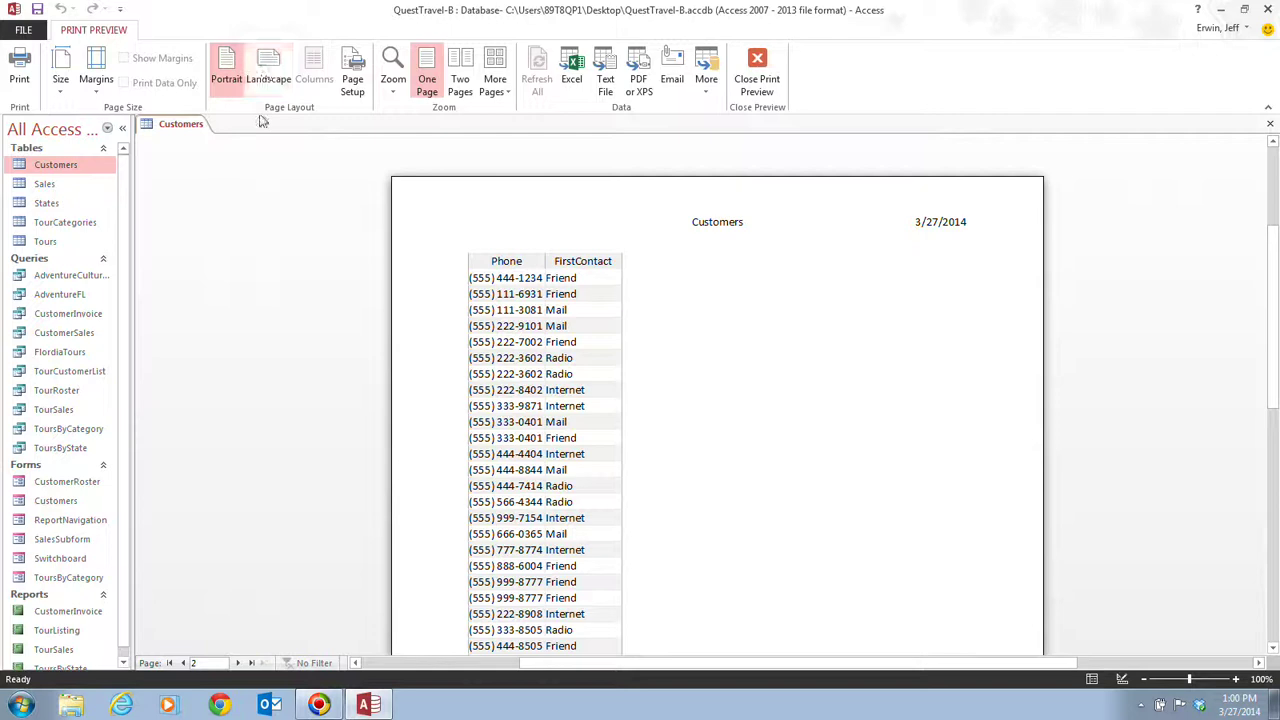
Set the Customers printout to Landscape so CustNo through FirstContact fit on one page.
click(268, 65)
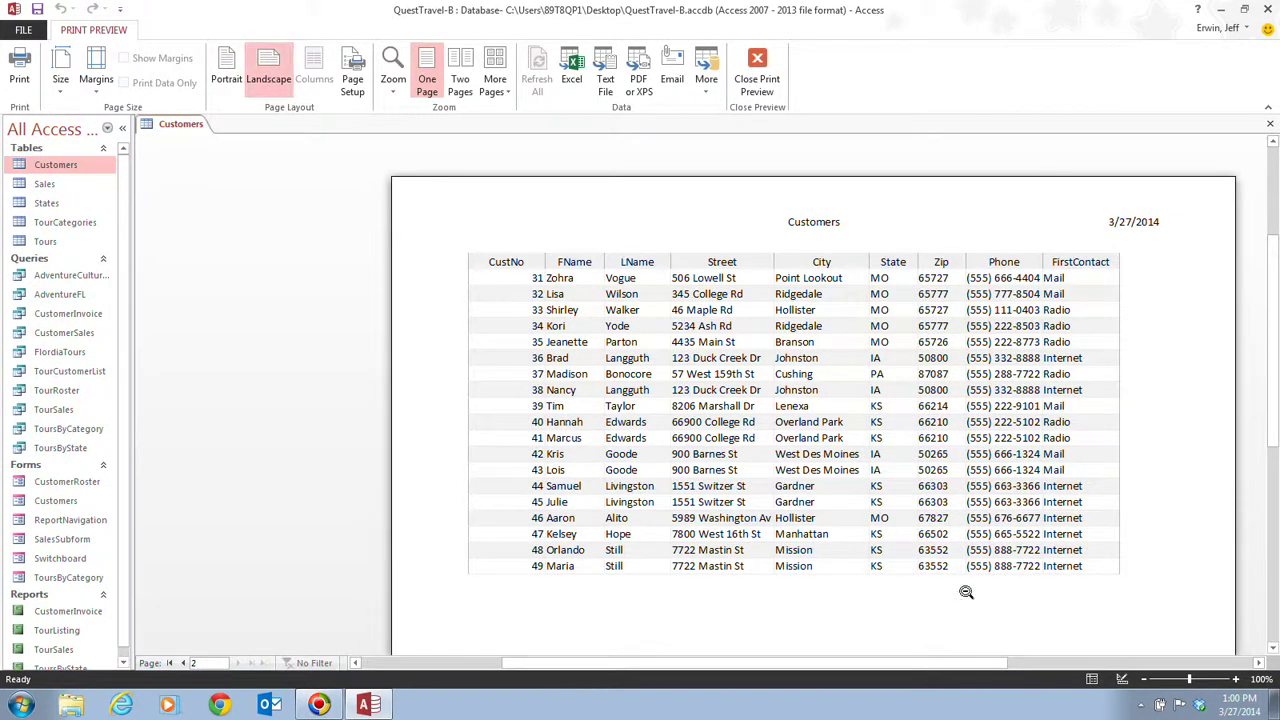
scroll(977, 443, down, 3)
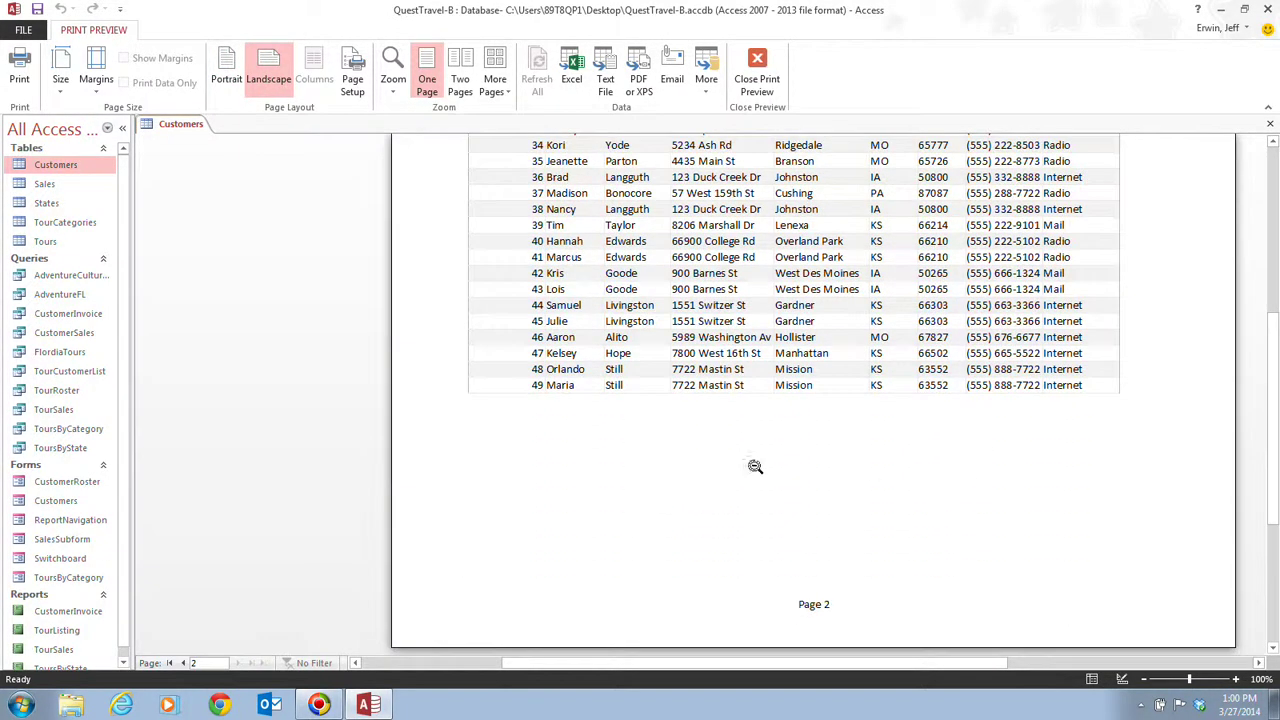
scroll(695, 484, up, 3)
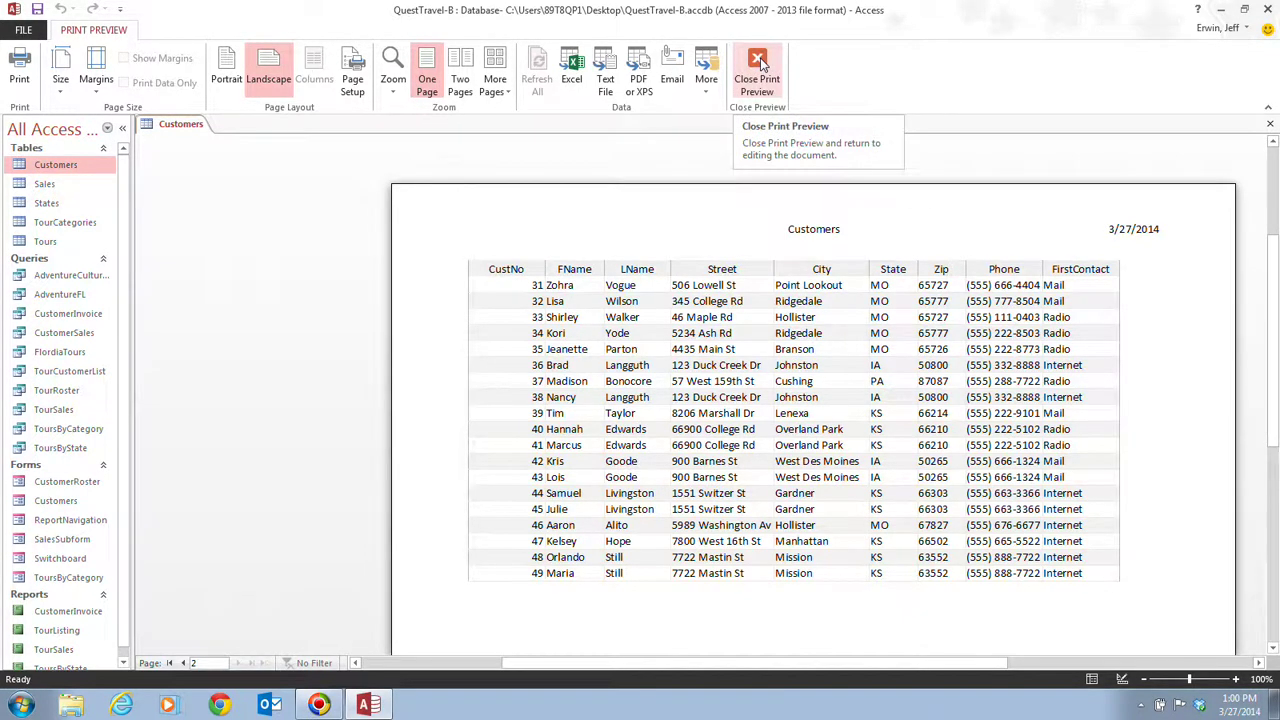
Close Print Preview to return to the Customers datasheet with its 49 records.
click(760, 63)
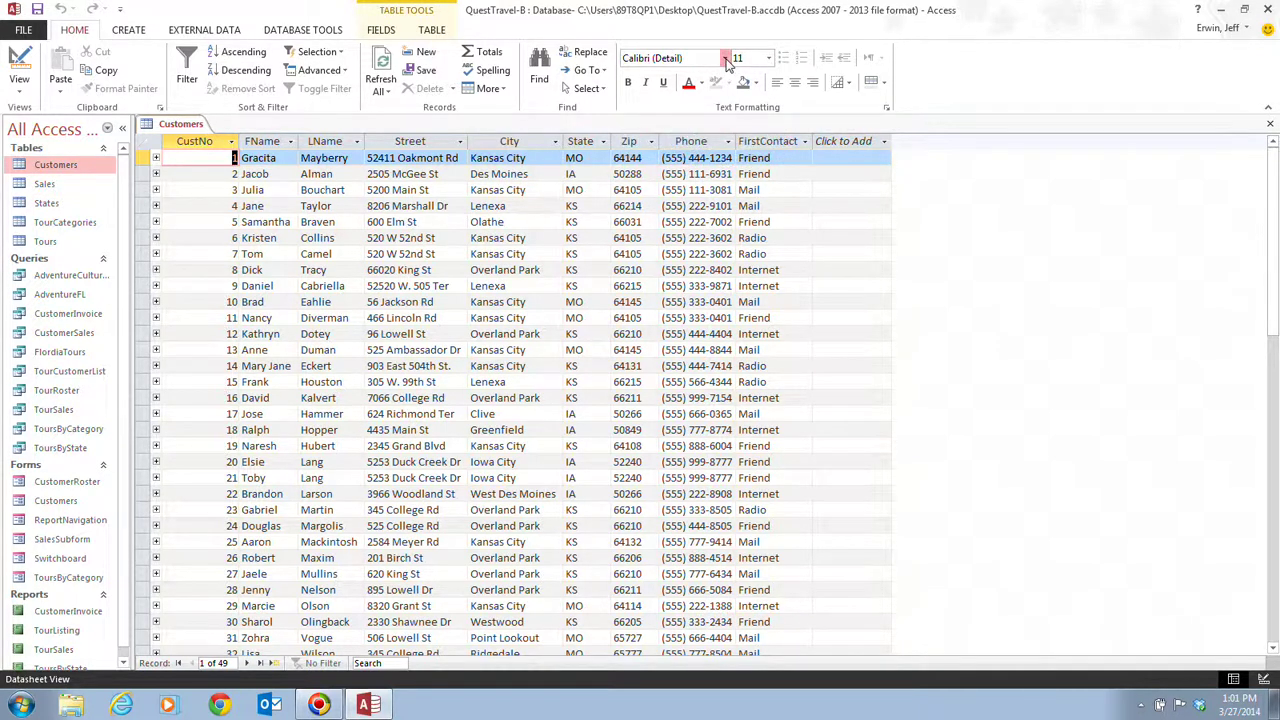
Change the datasheet font from Calibri to Times New Roman.
click(726, 59)
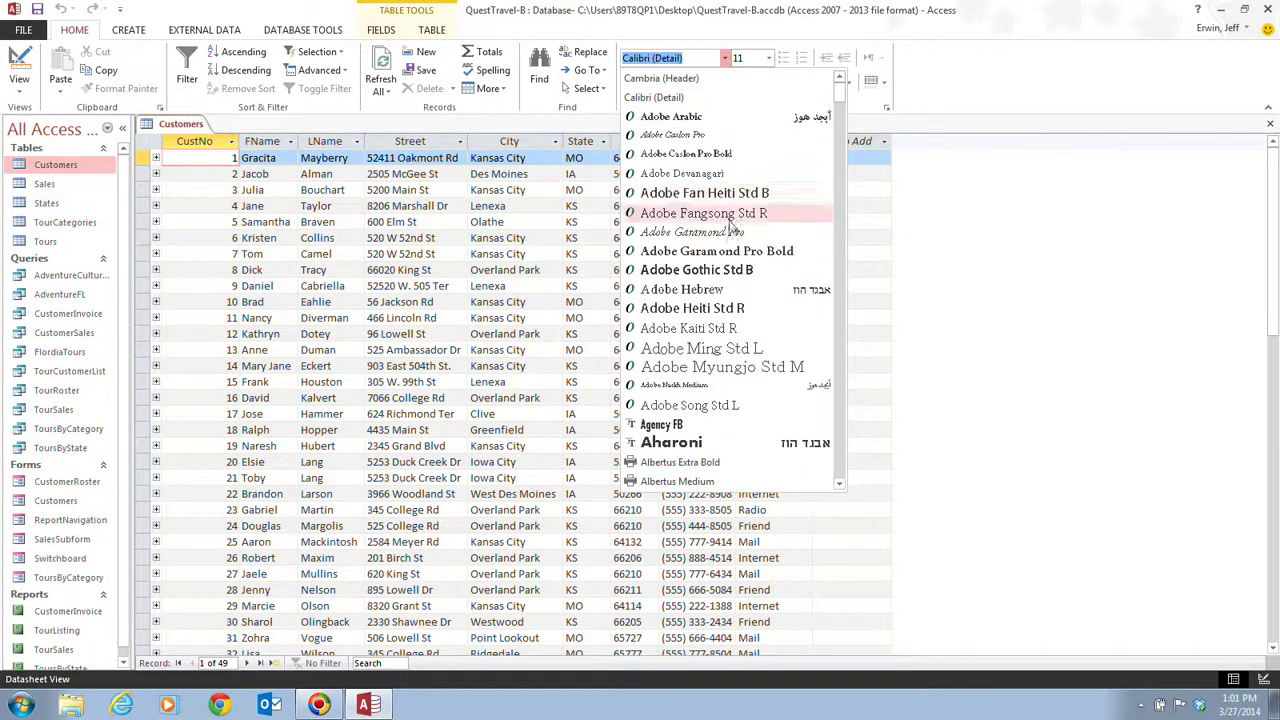
scroll(734, 270, down, 7)
scroll(736, 285, down, 20)
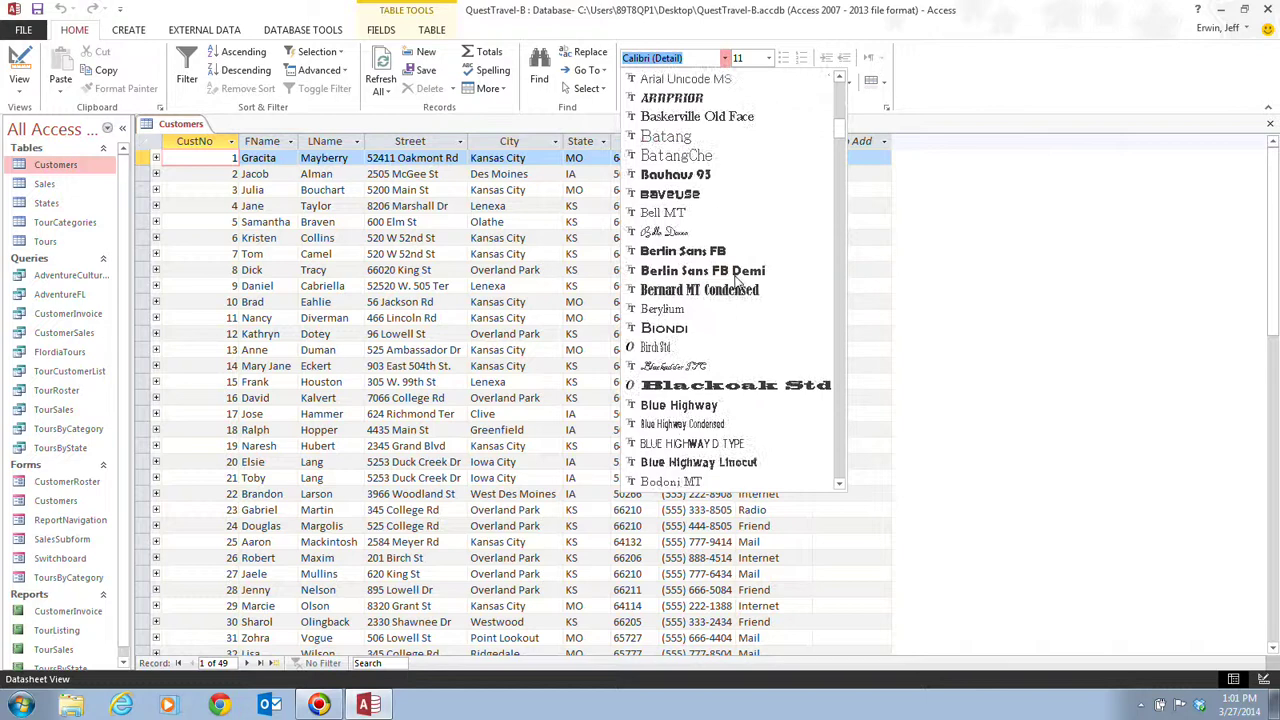
scroll(728, 288, down, 20)
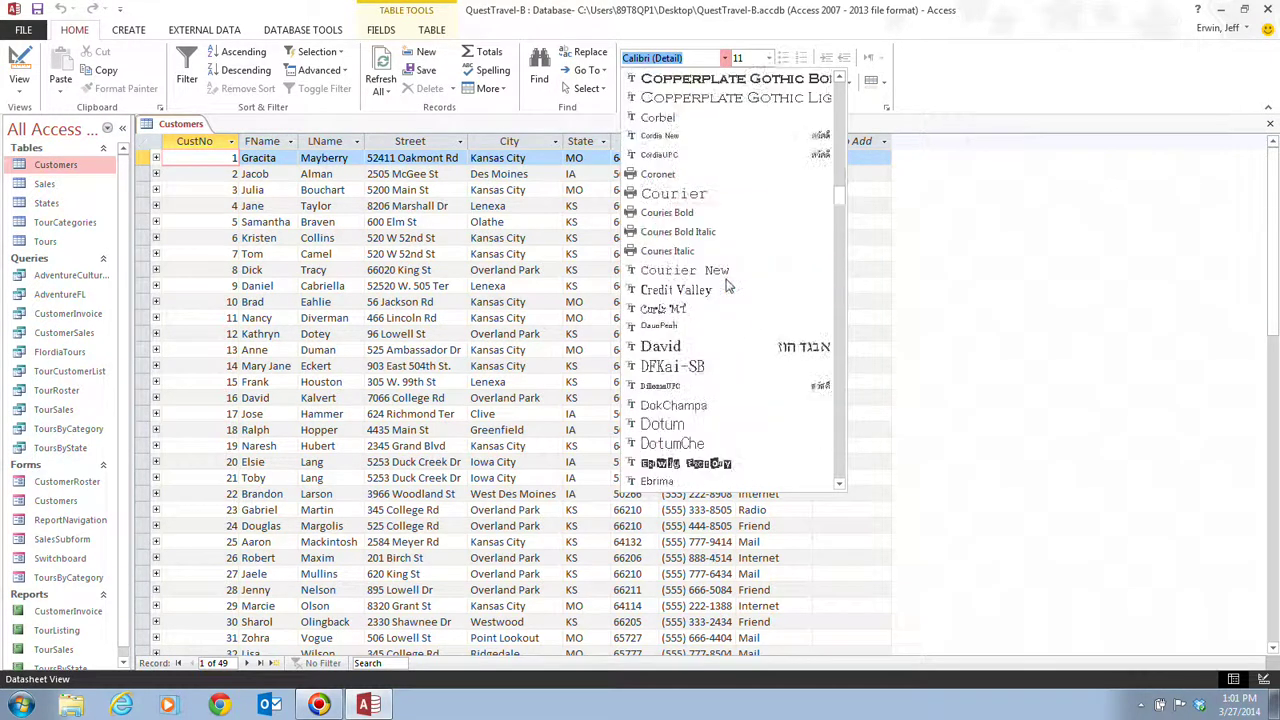
scroll(728, 289, down, 7)
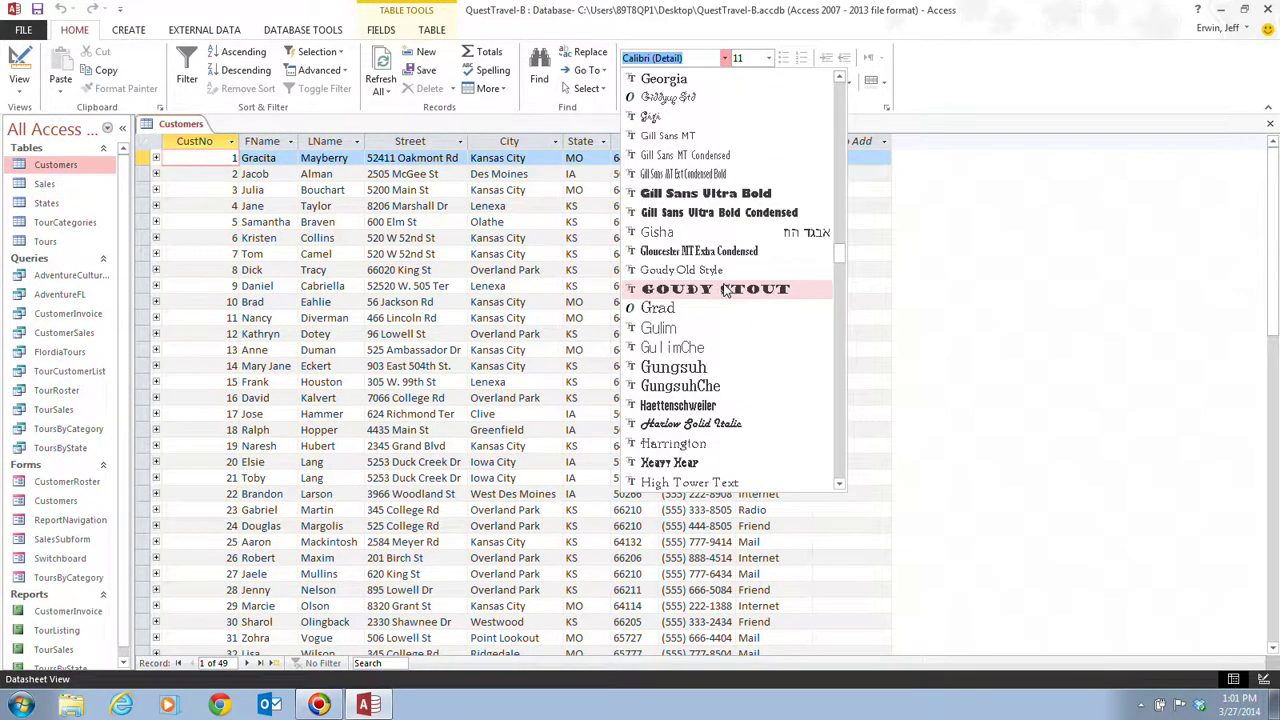
scroll(760, 317, down, 13)
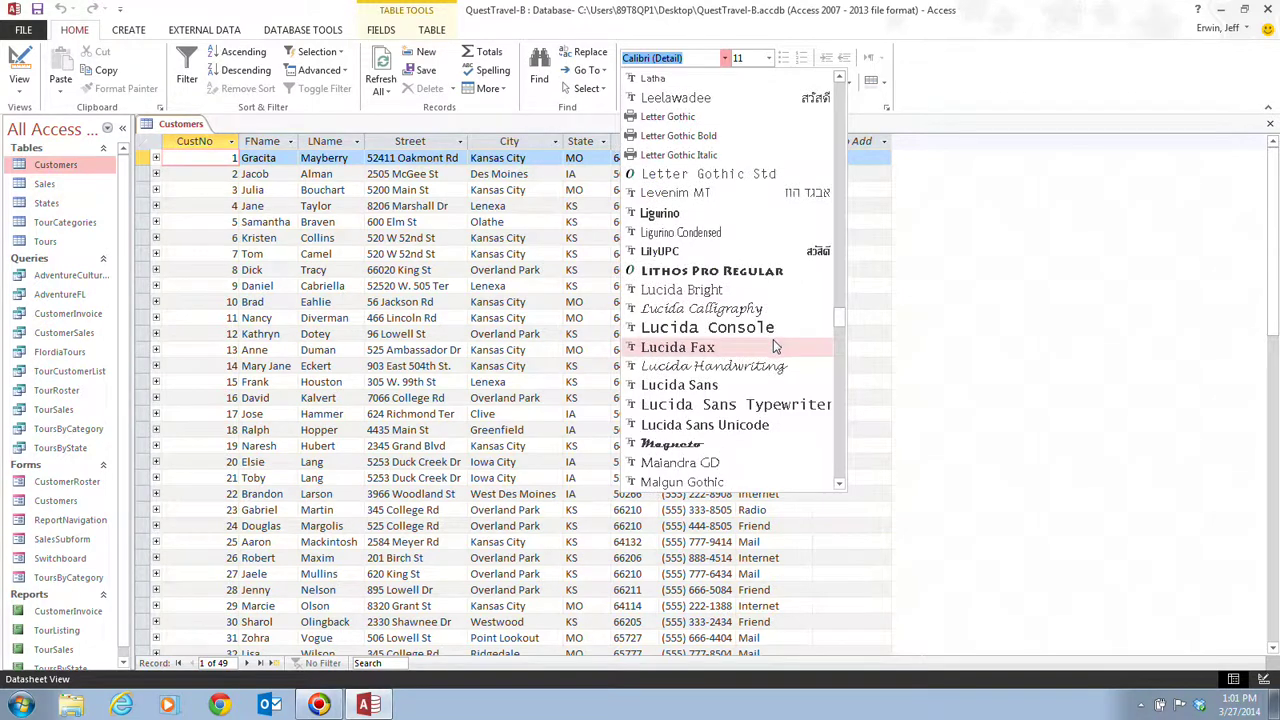
scroll(775, 346, down, 15)
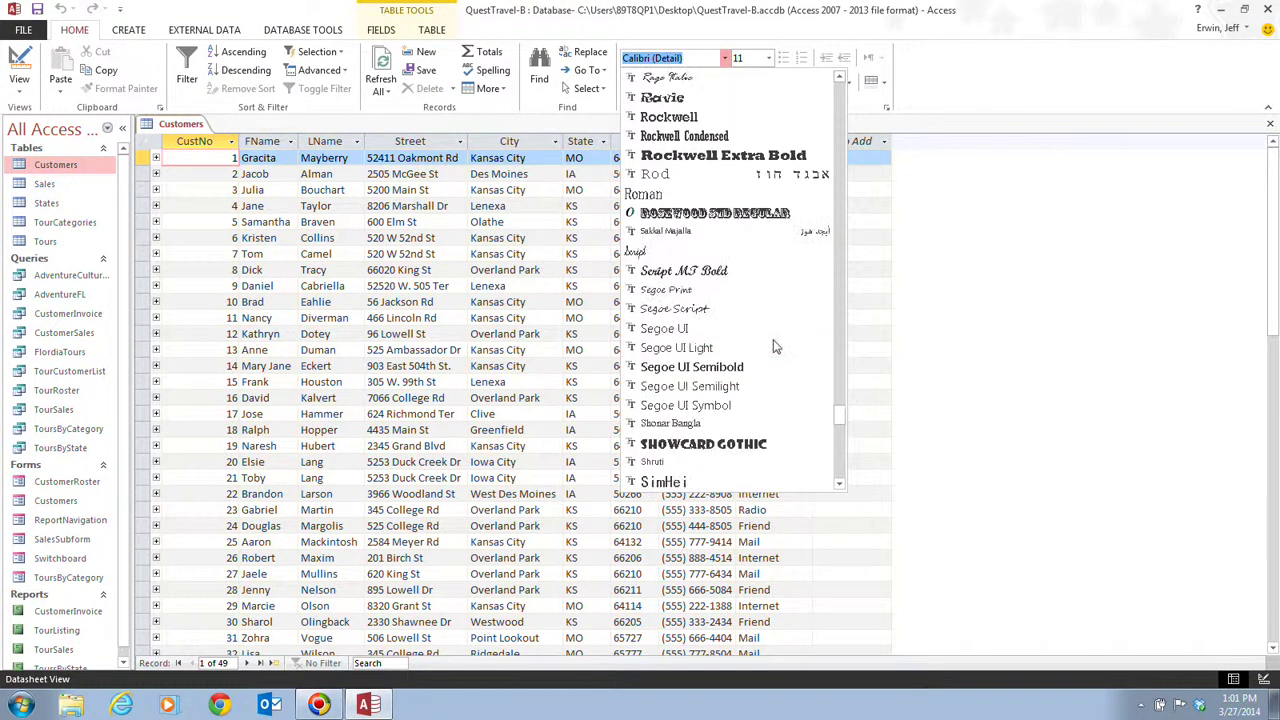
scroll(775, 346, down, 7)
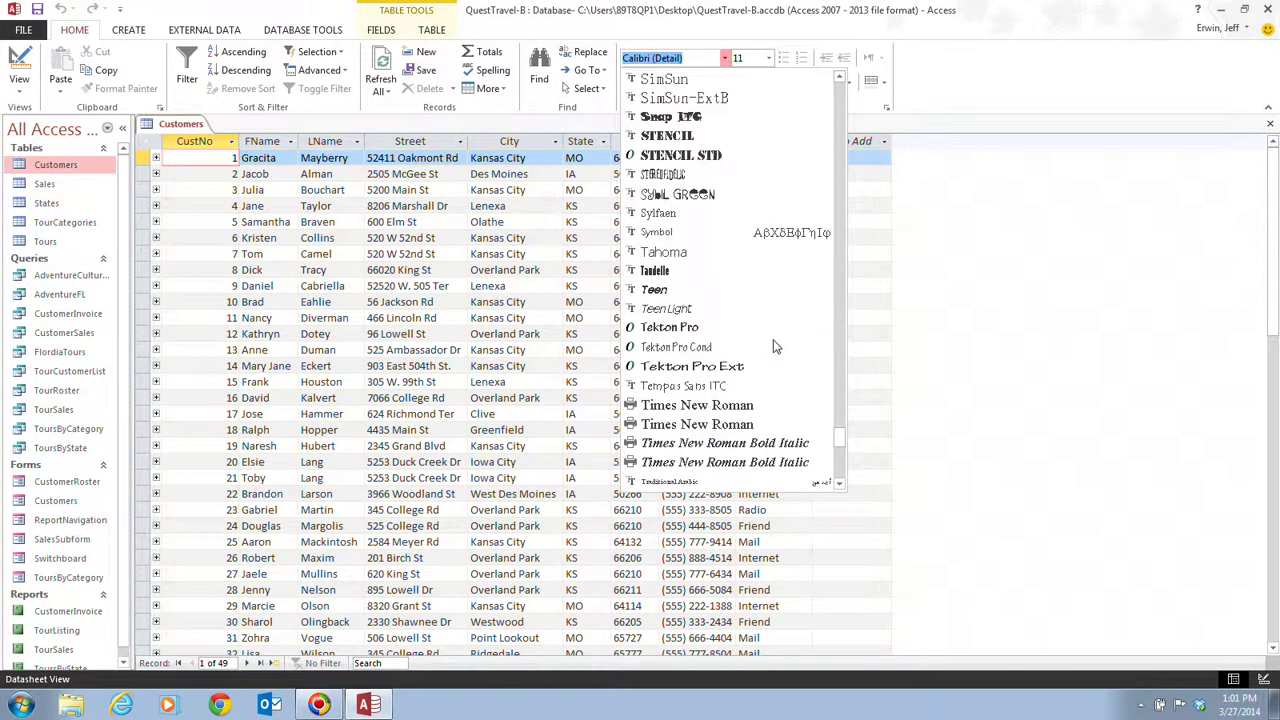
click(787, 405)
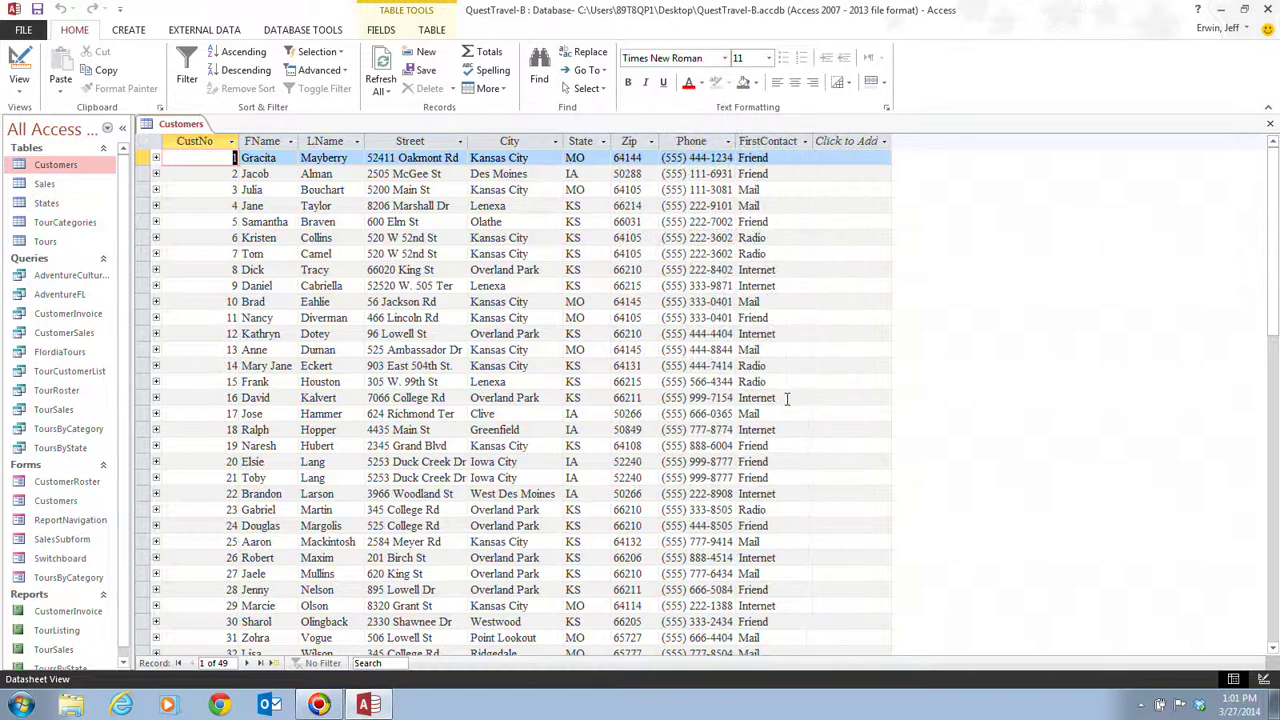
Set the Customers datasheet font size from 11 to 12.
click(772, 63)
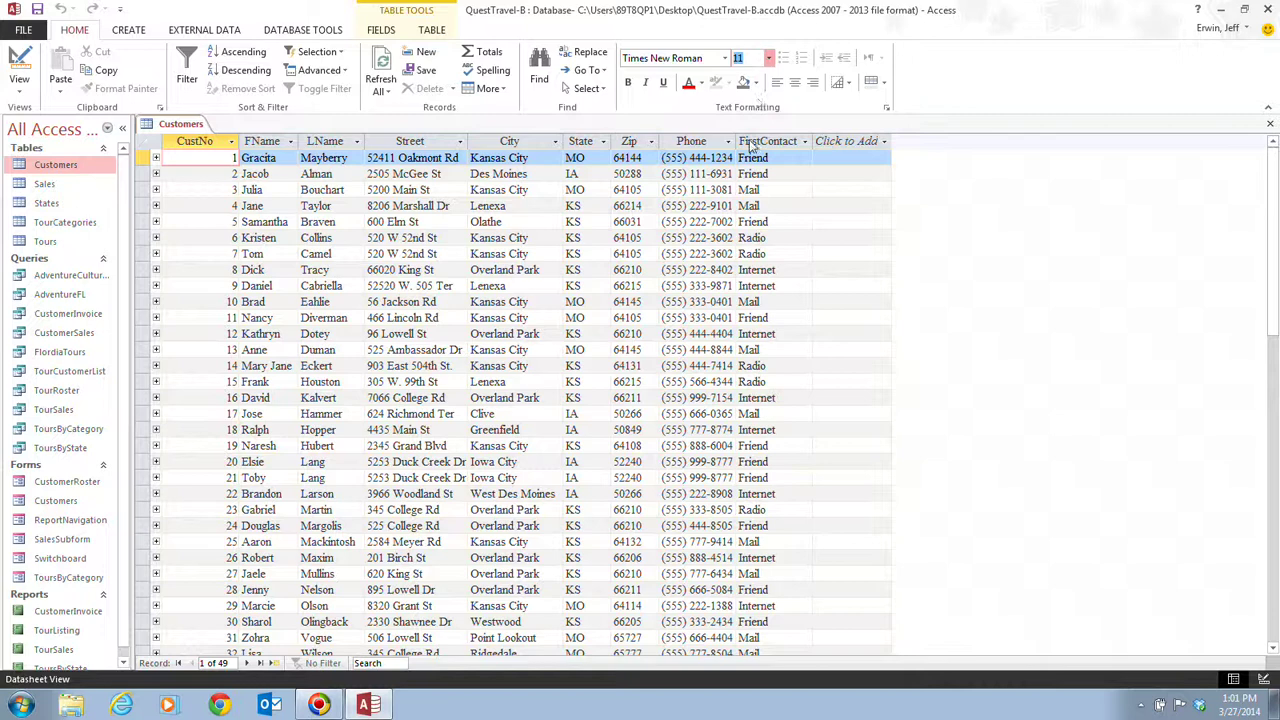
text(12)
key(Return)
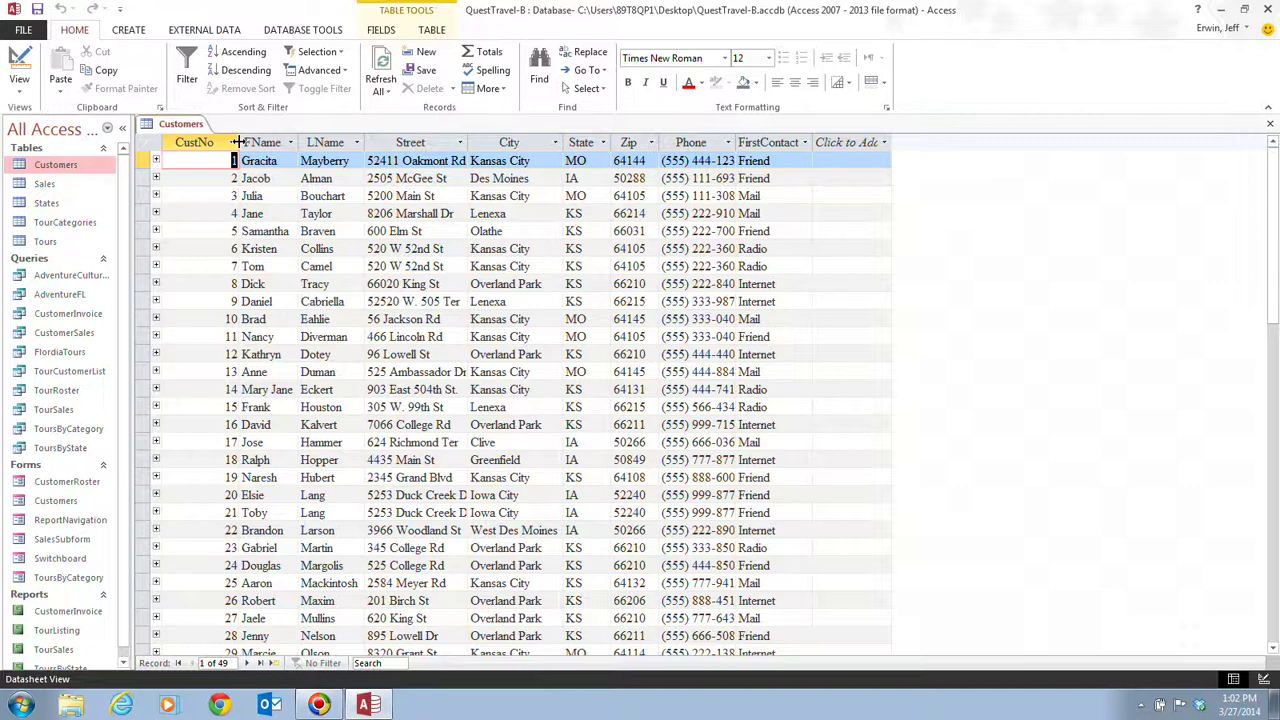
Autofit the Street and Phone columns to their longest entries, then click back into the grid.
double_click(467, 143)
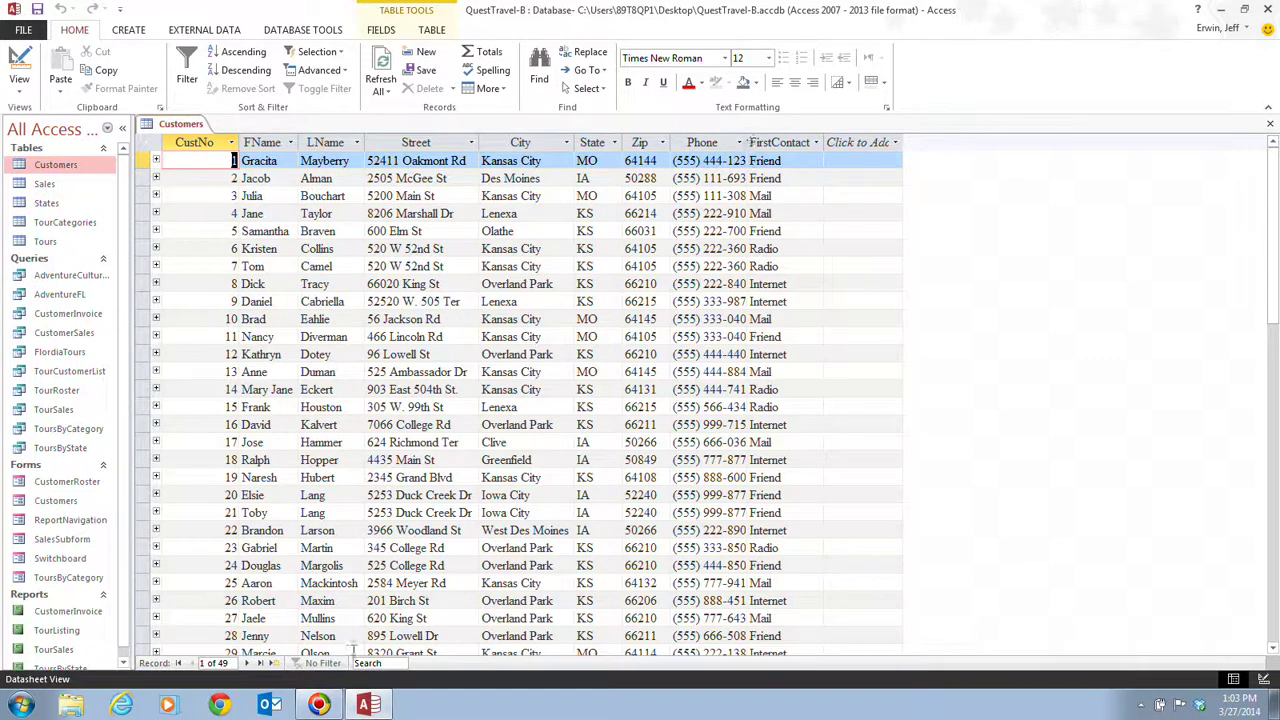
double_click(748, 142)
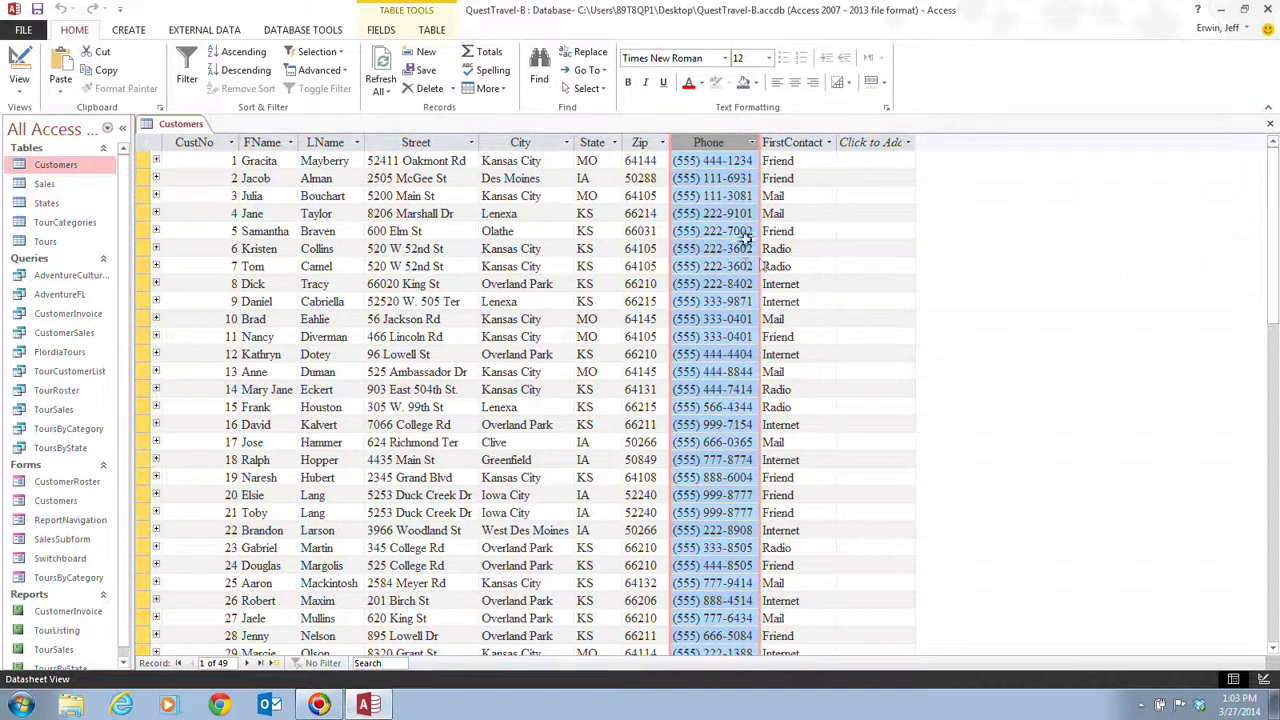
click(782, 161)
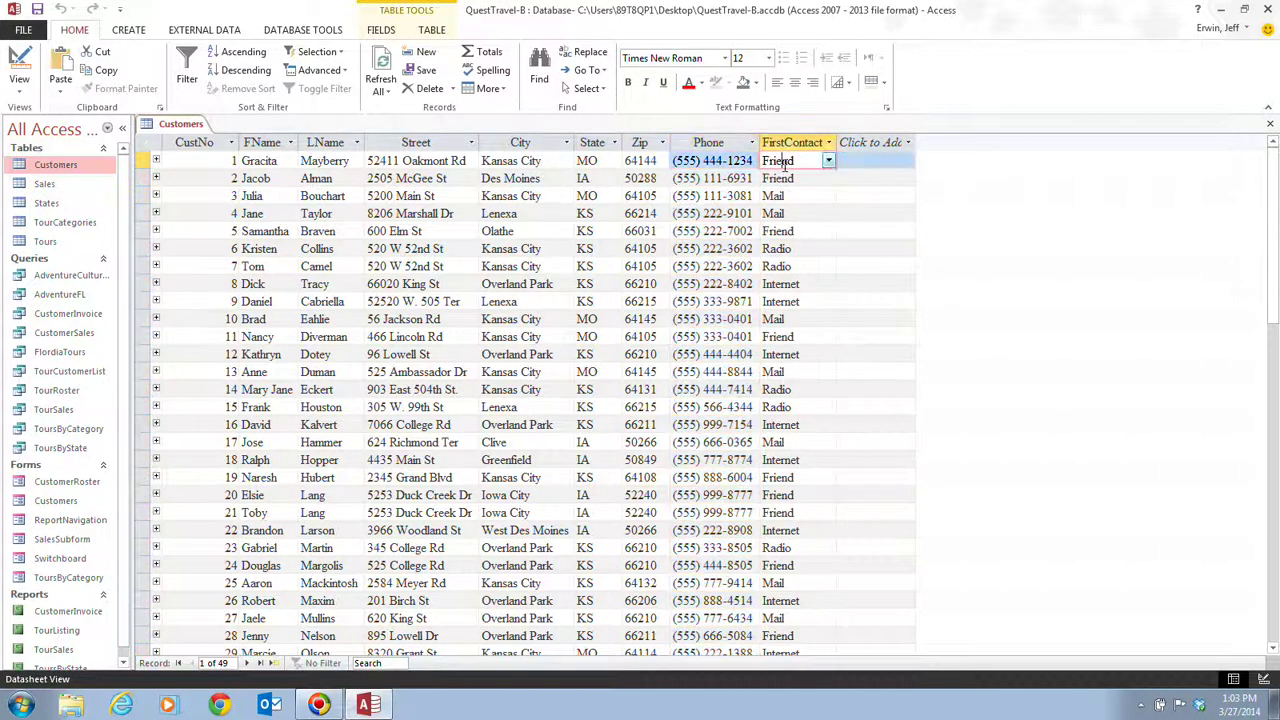
click(737, 178)
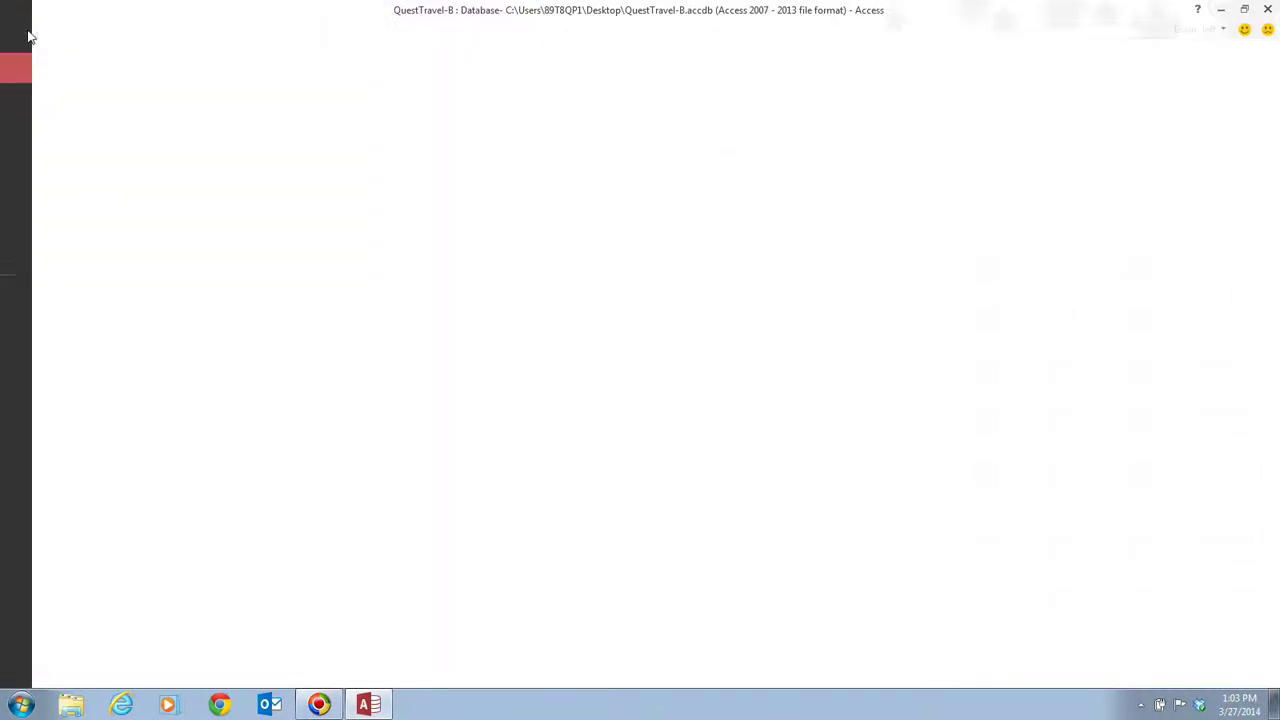
Preview the reformatted Customers datasheet, showing landscape page 1 from CustNo through FirstContact.
click(25, 30)
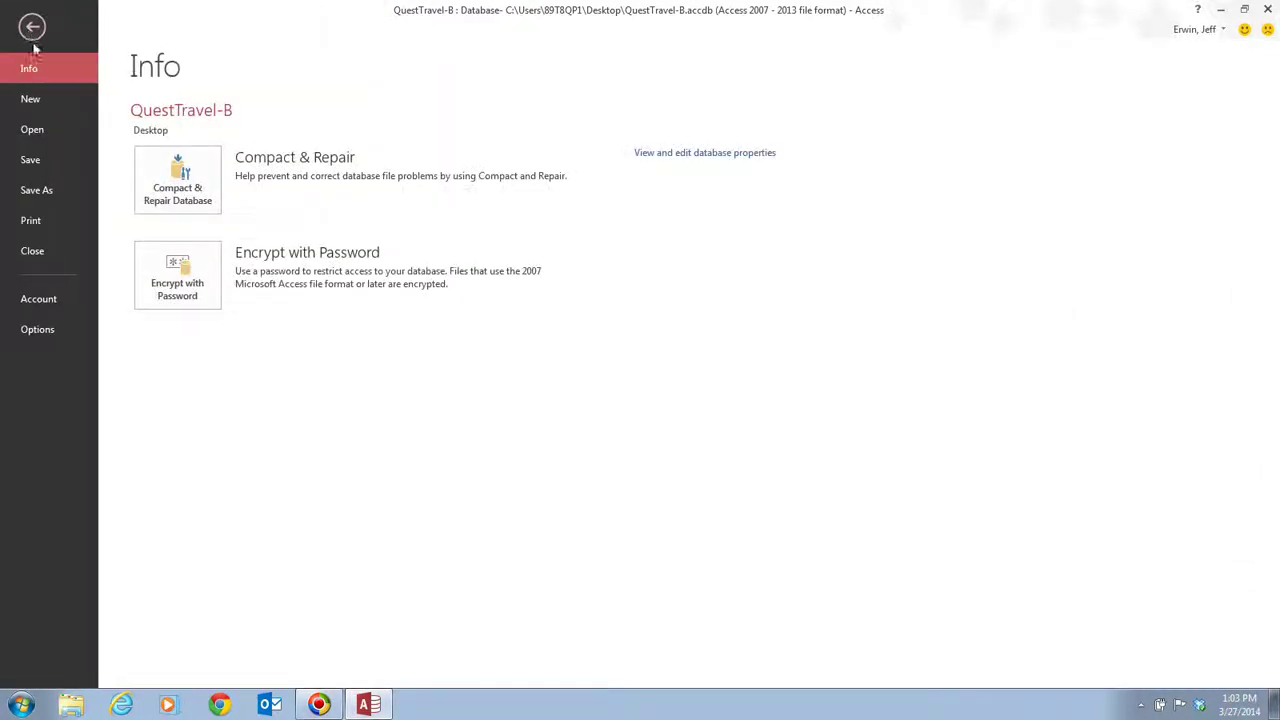
click(59, 220)
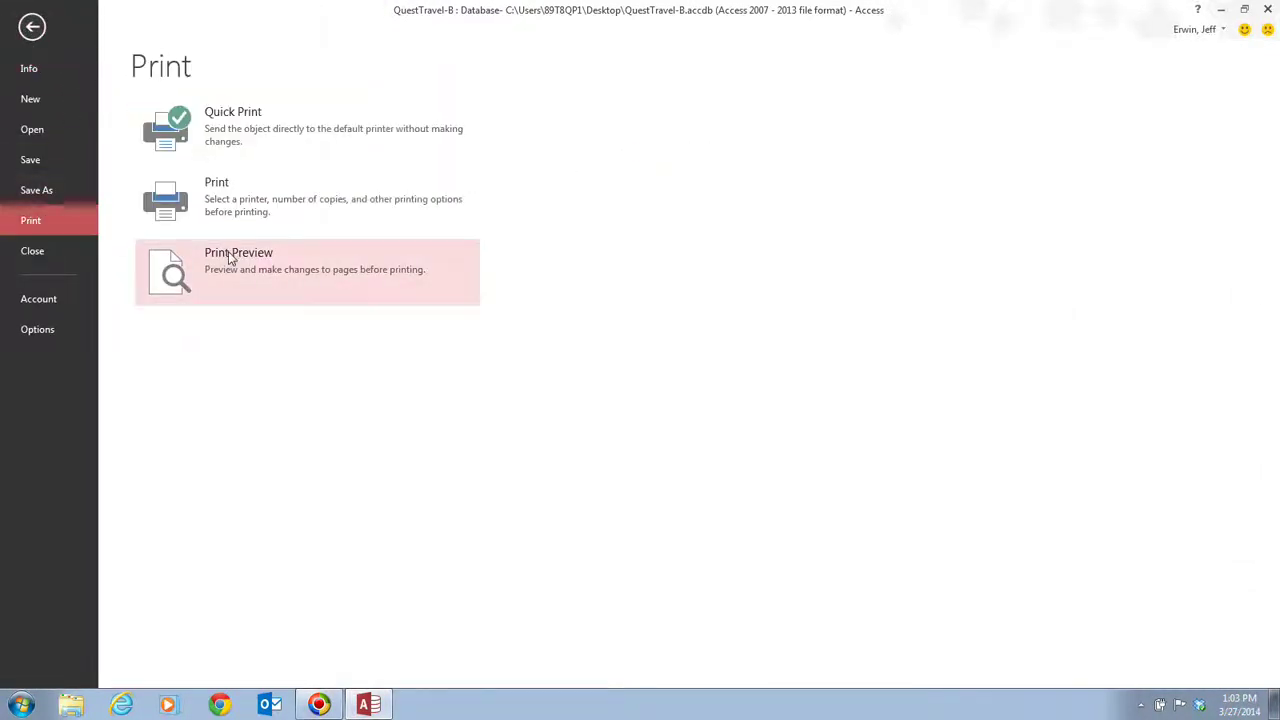
click(228, 260)
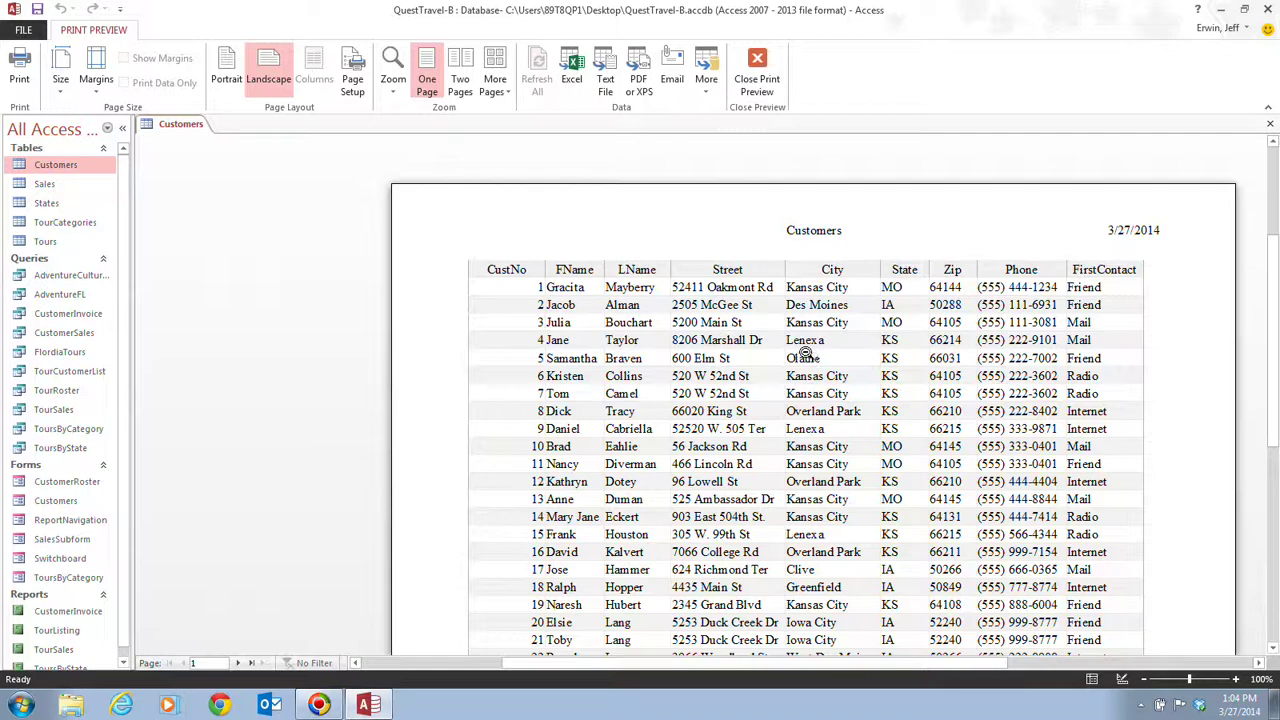
click(877, 237)
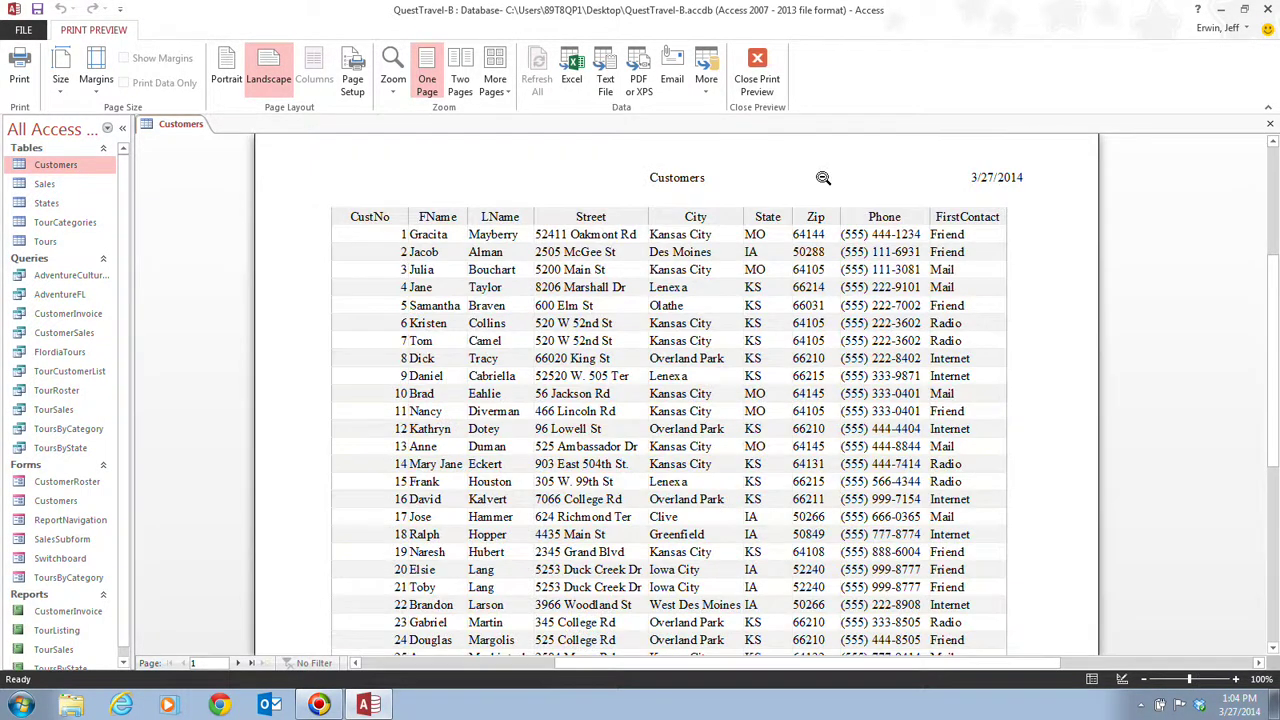
click(820, 315)
scroll(818, 315, up, 1)
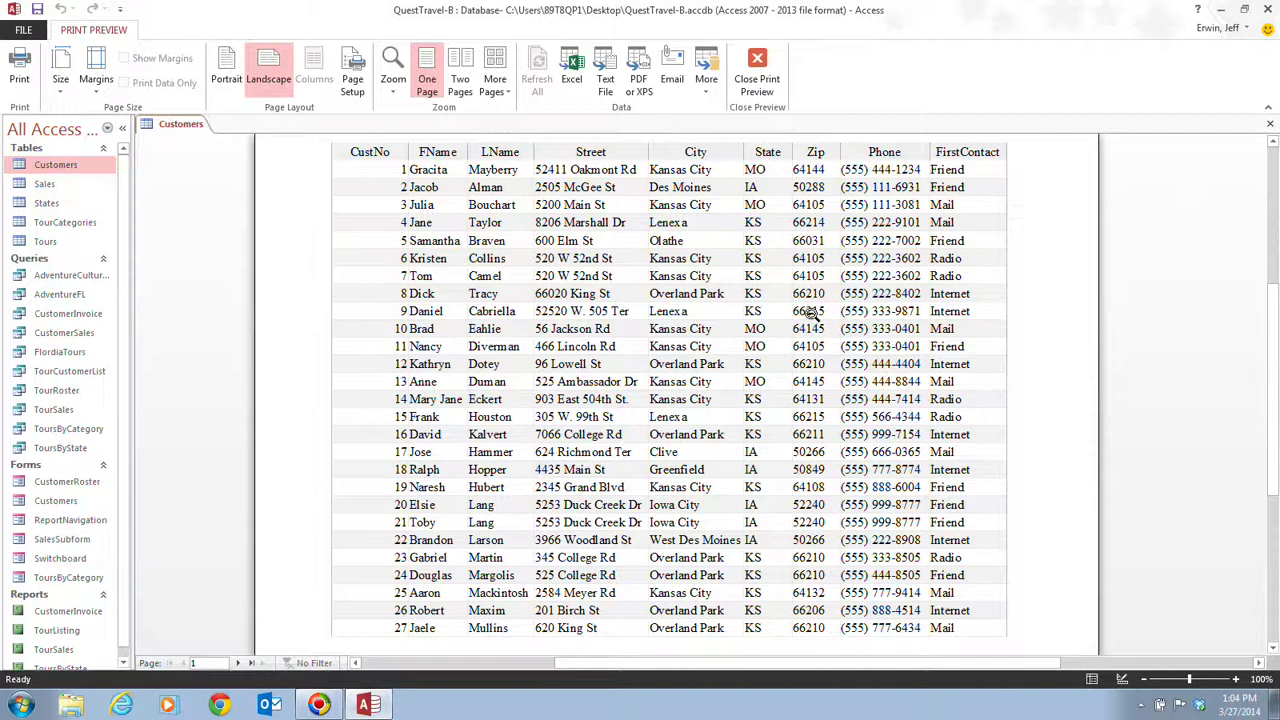
click(236, 663)
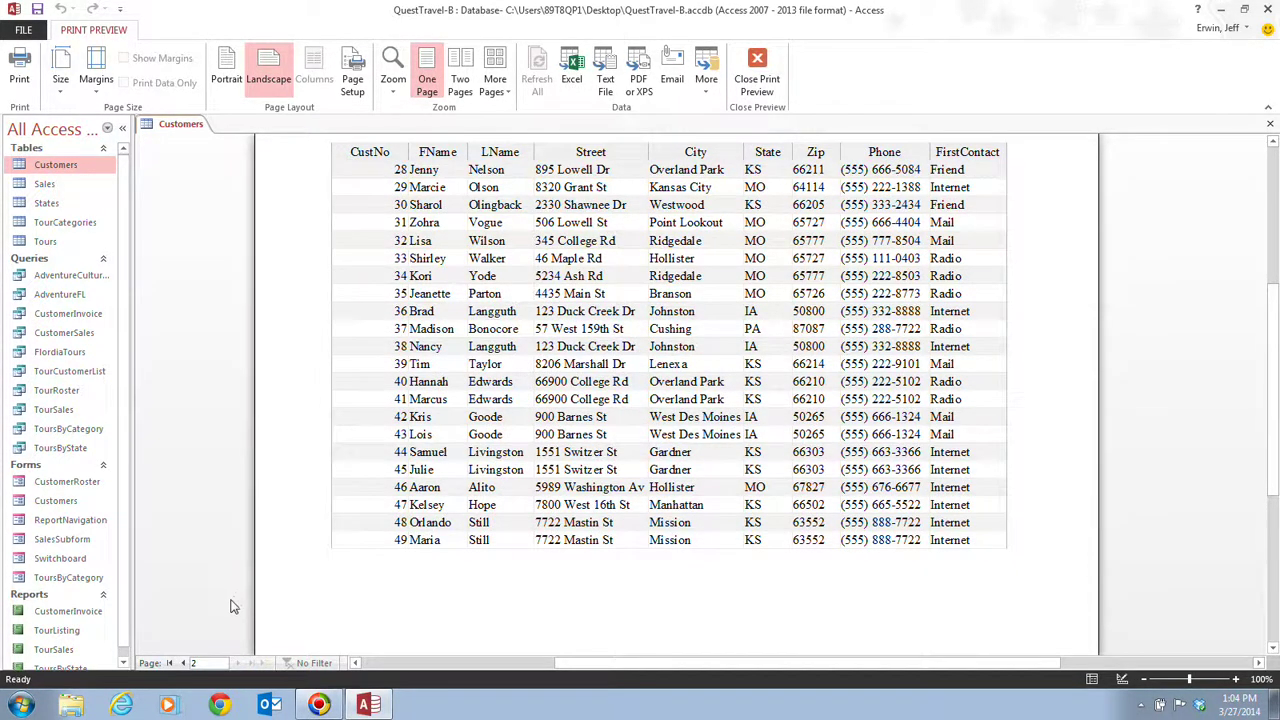
click(183, 664)
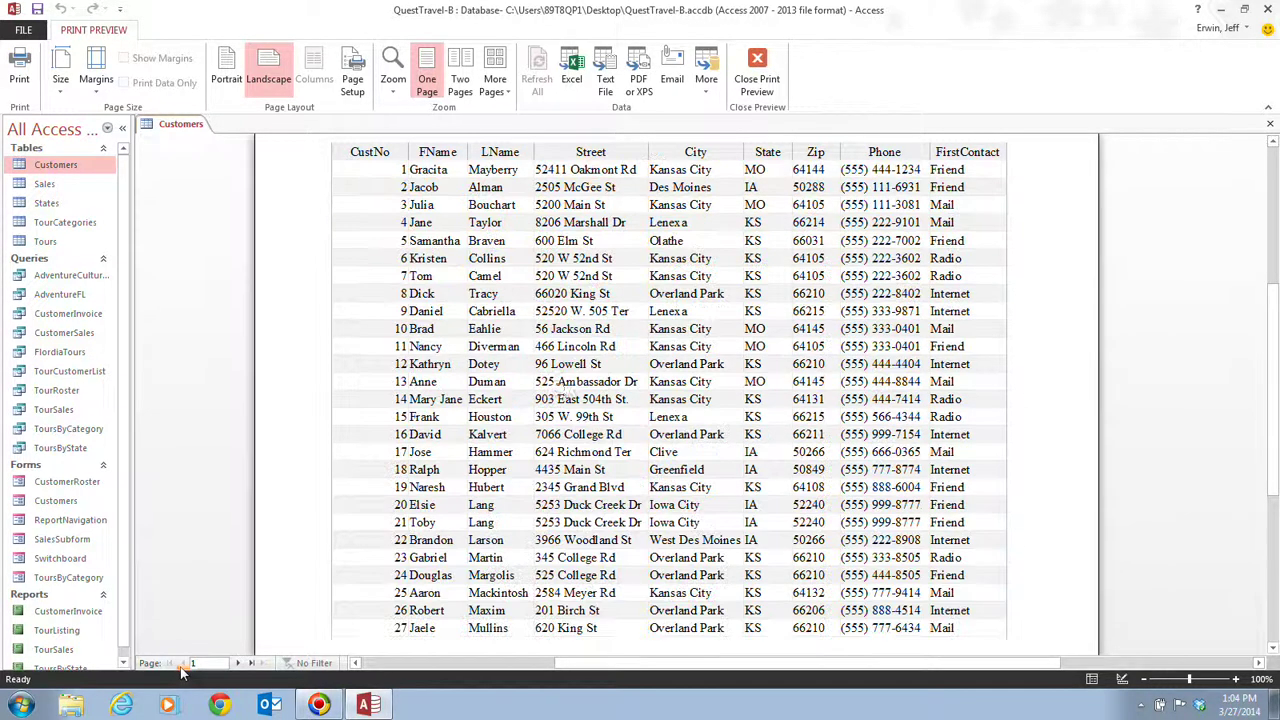
Close the Customers table, saving its Times New Roman 12 pt autofit layout.
right_click(180, 128)
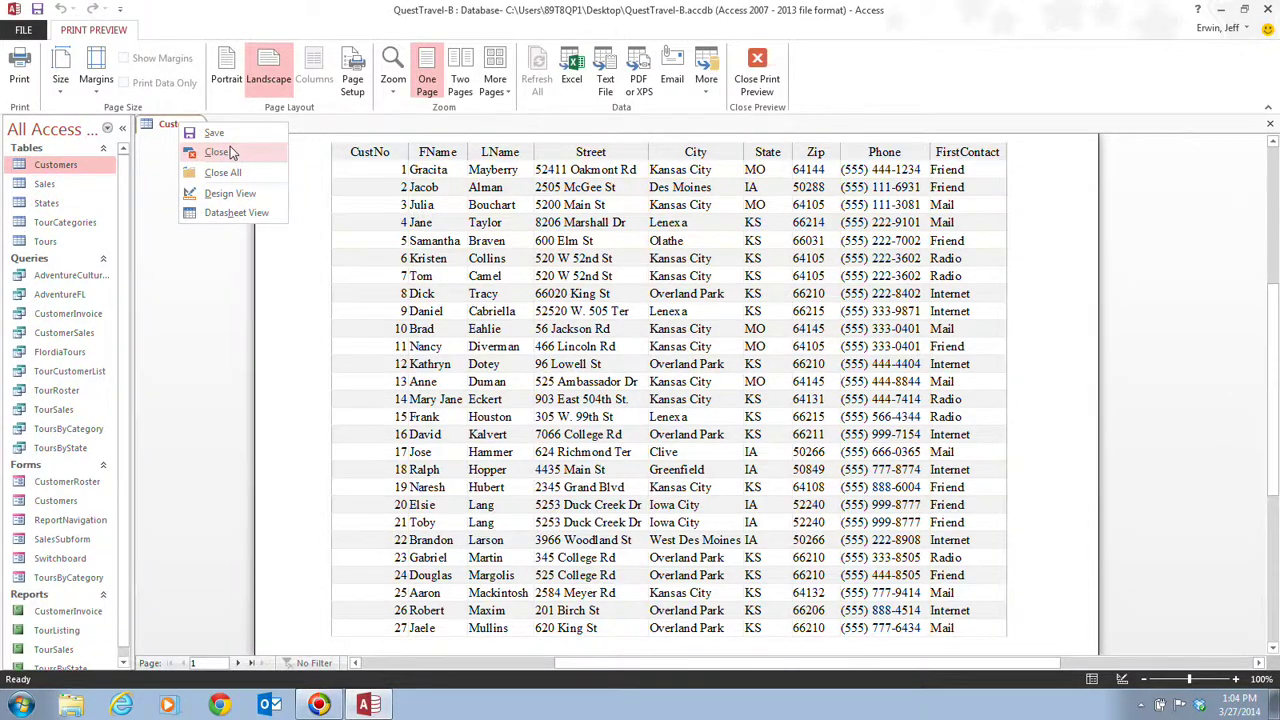
click(218, 152)
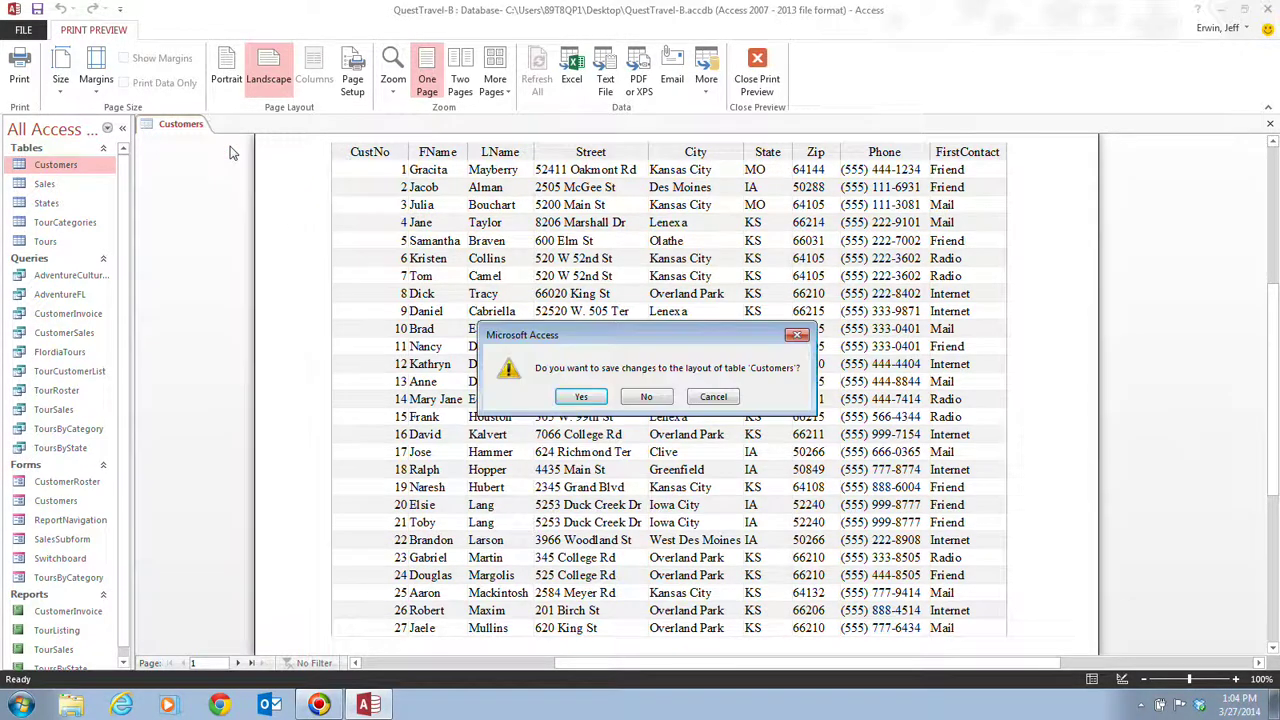
click(583, 399)
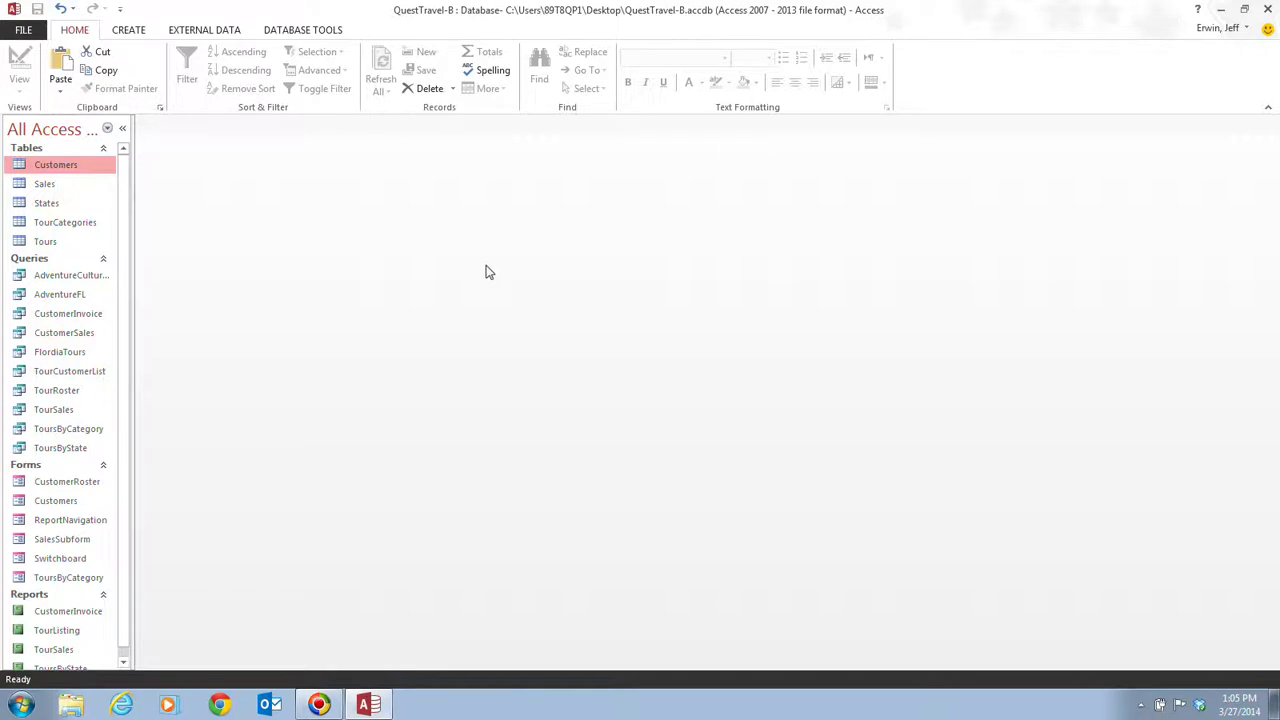
Exit Access and confirm emptying the Clipboard, returning to the Windows desktop.
click(1270, 10)
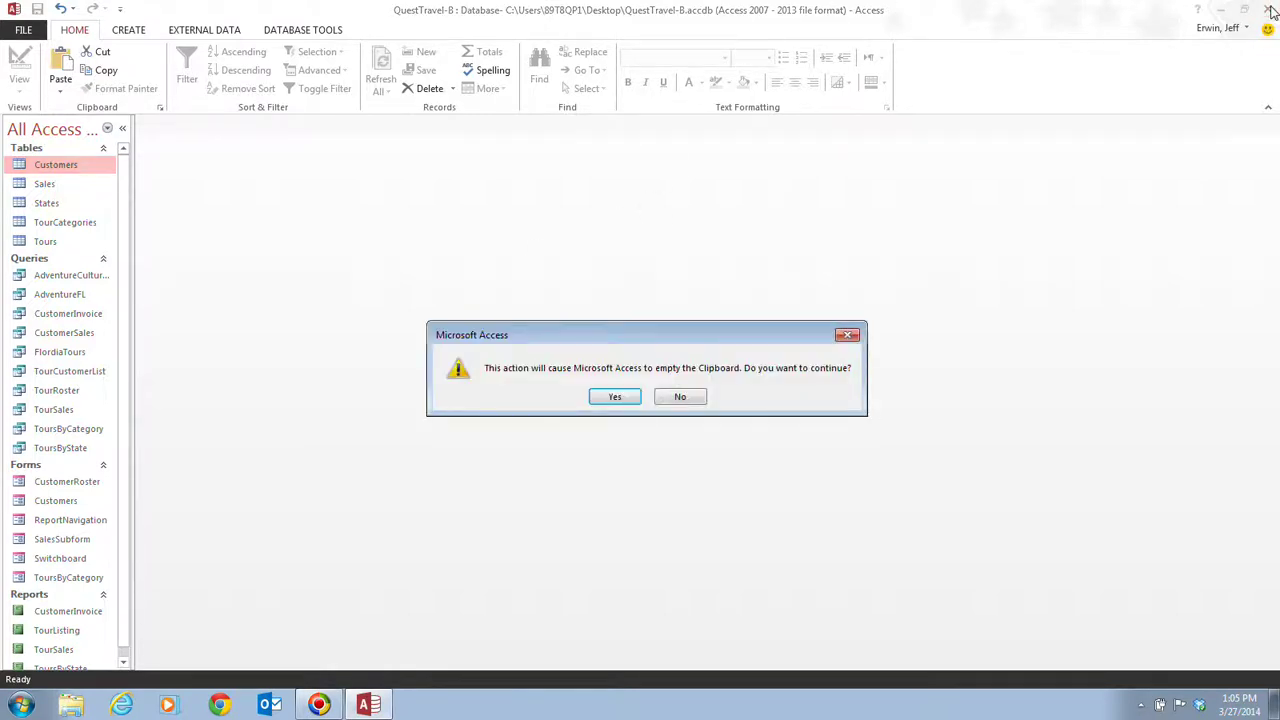
click(616, 398)
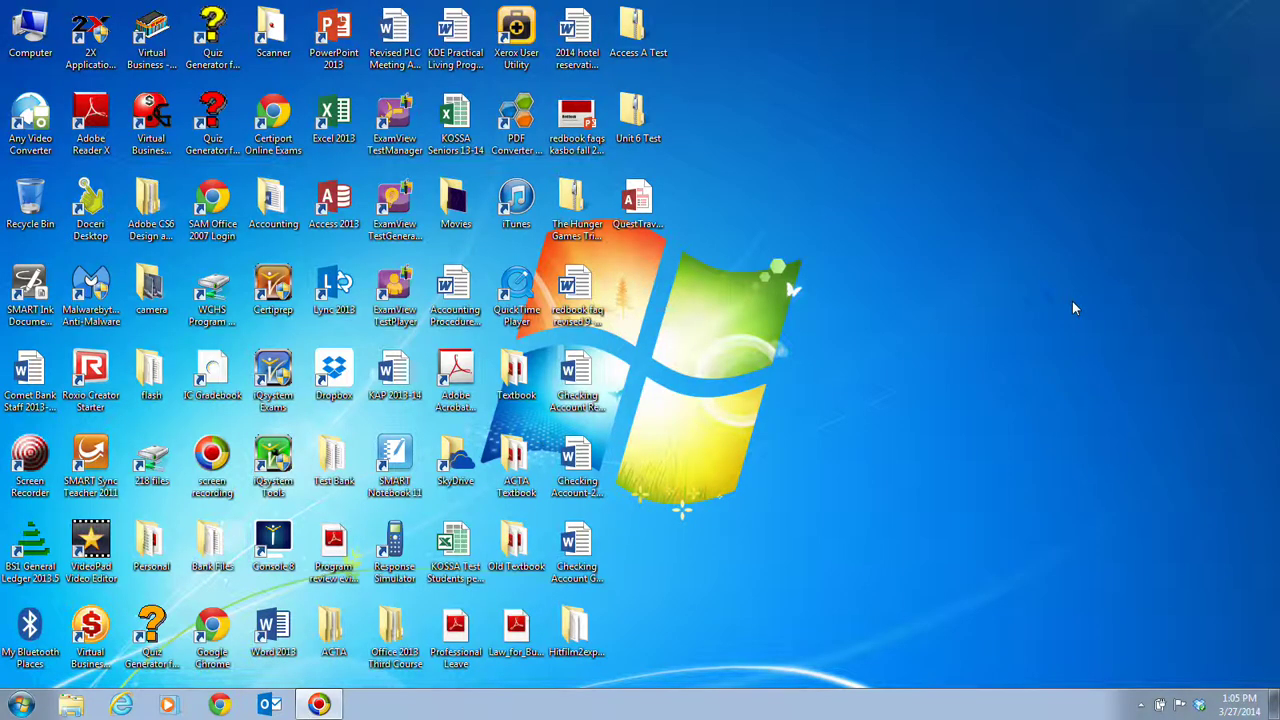